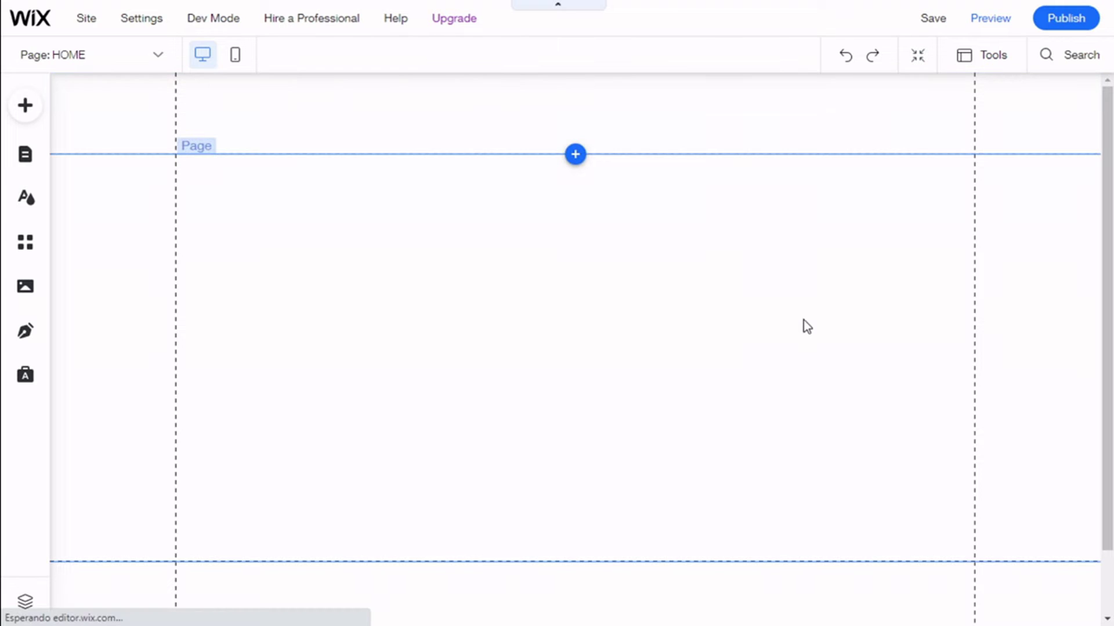
Drag the Slider (arrows) design from Gallery > Slider Galleries onto the HOME page
click(36, 112)
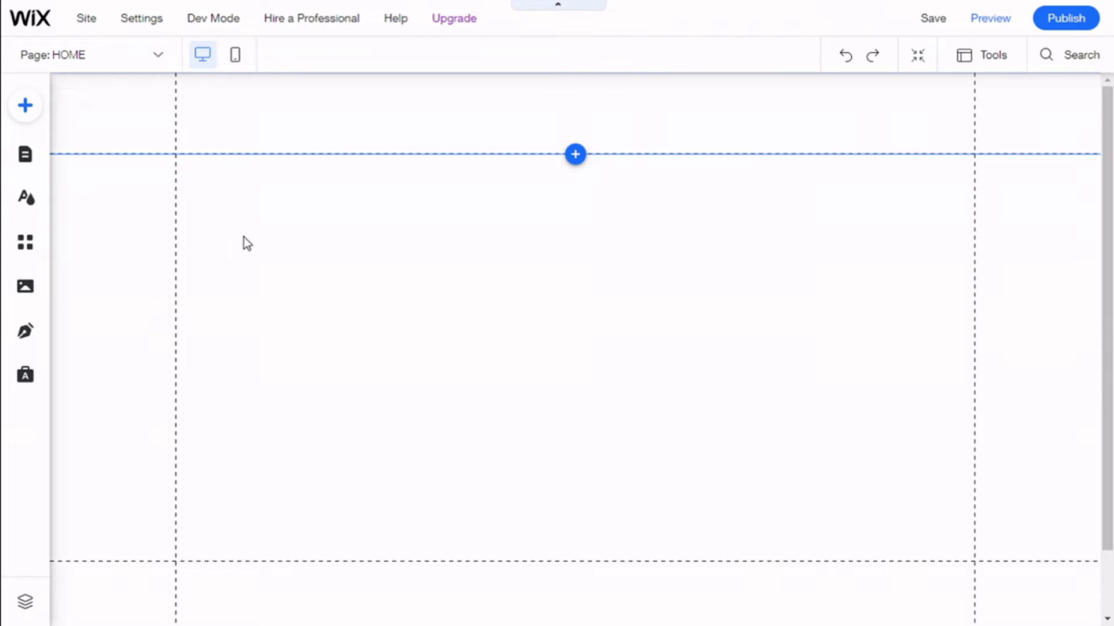
click(99, 186)
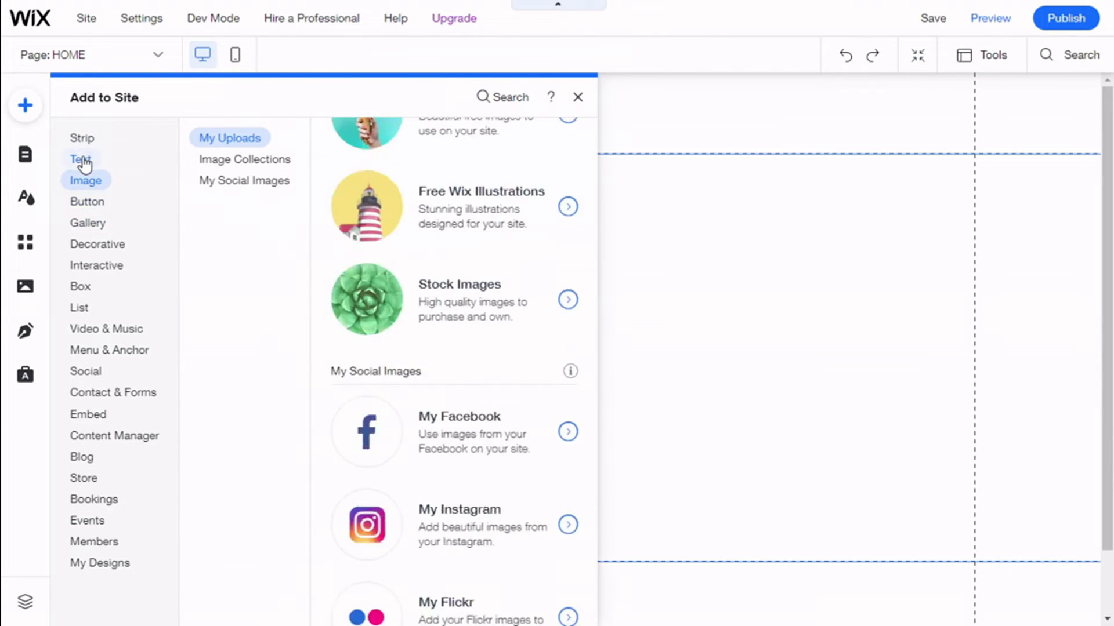
click(93, 228)
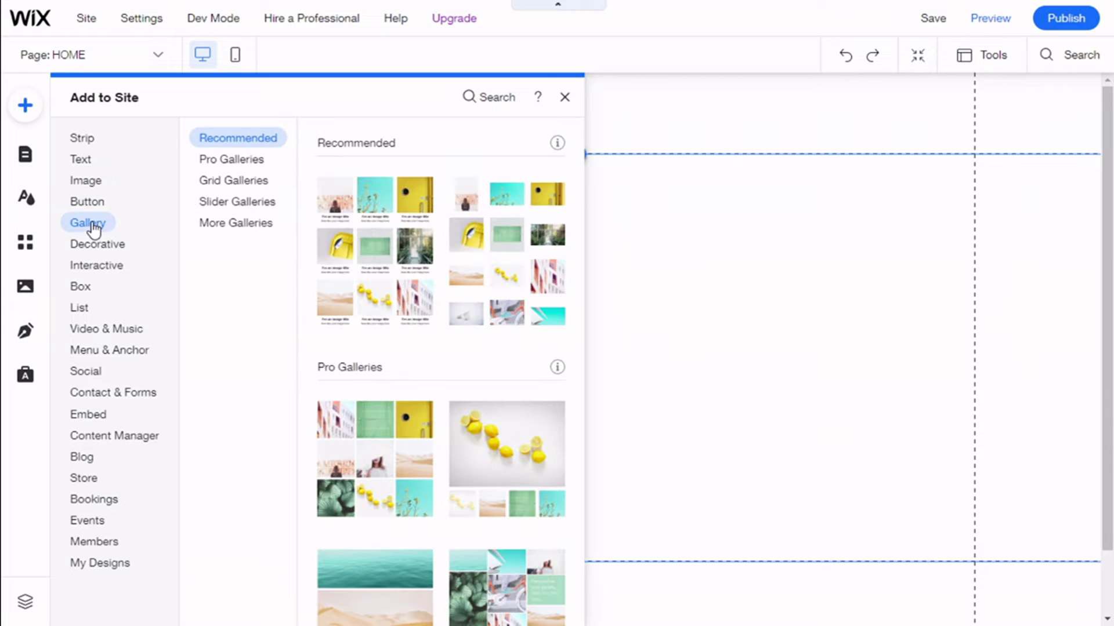
click(254, 203)
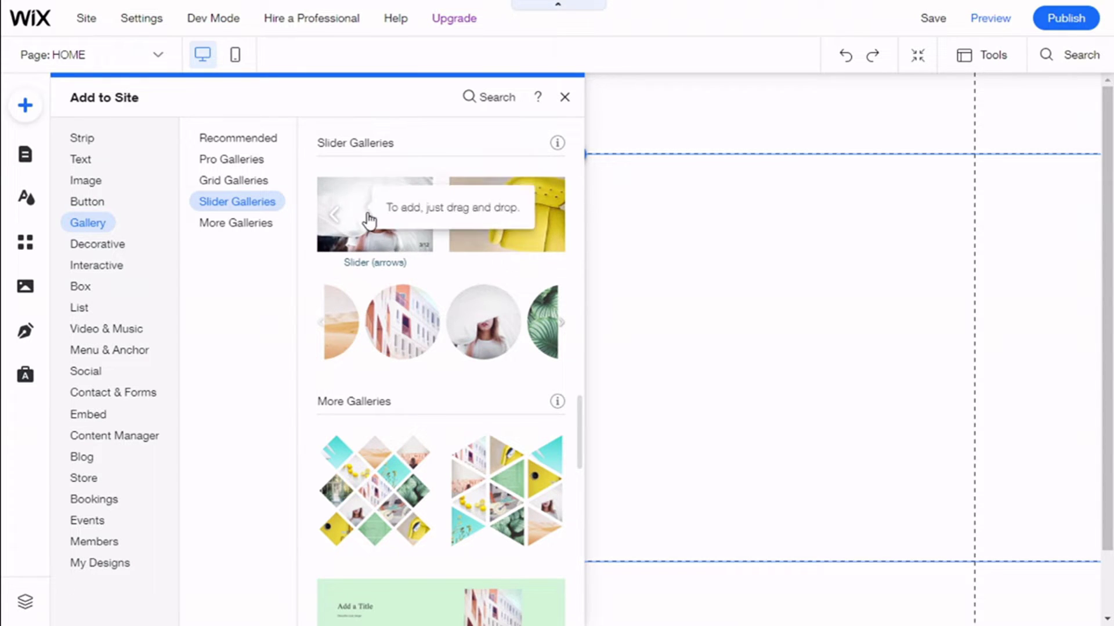
drag(376, 213, 535, 304)
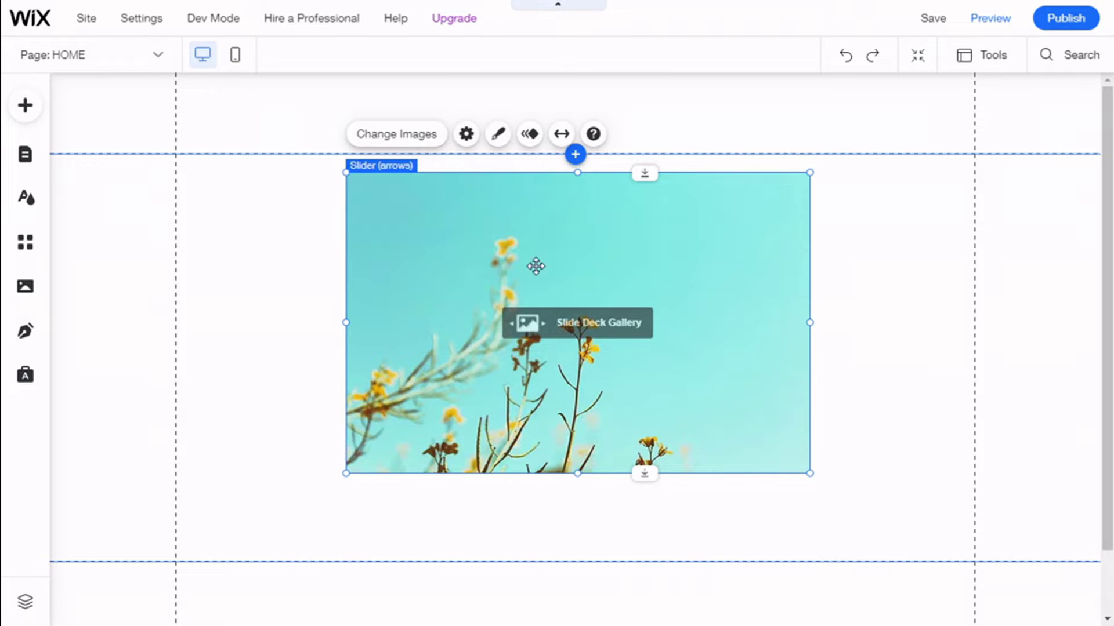
Open the organizer for the 12 slider images, keeping new images added at the end without titles
click(406, 147)
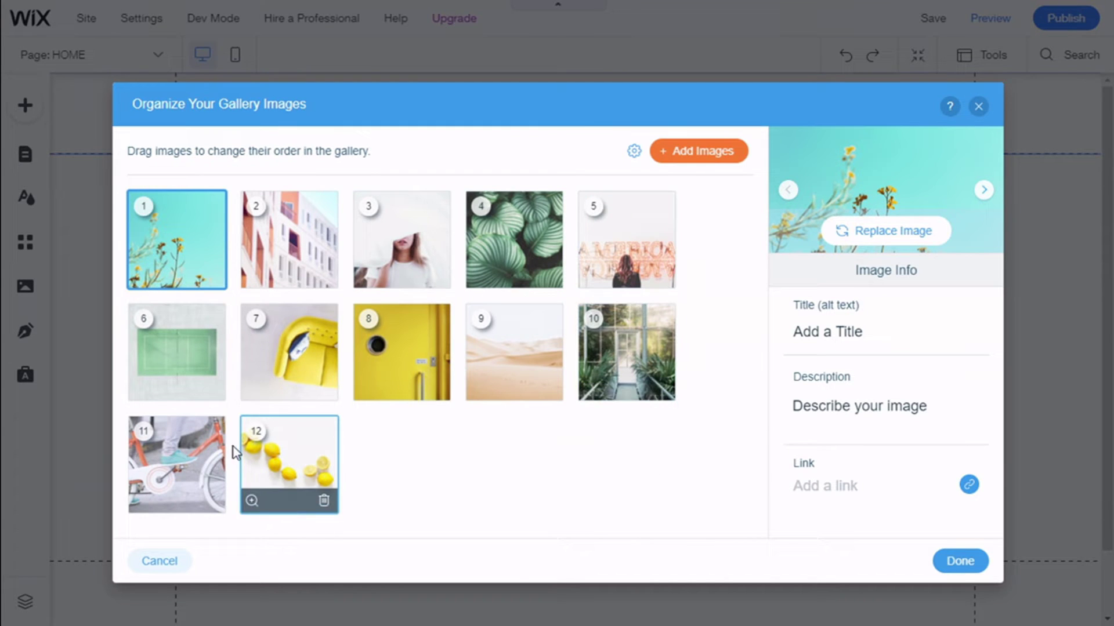
click(634, 152)
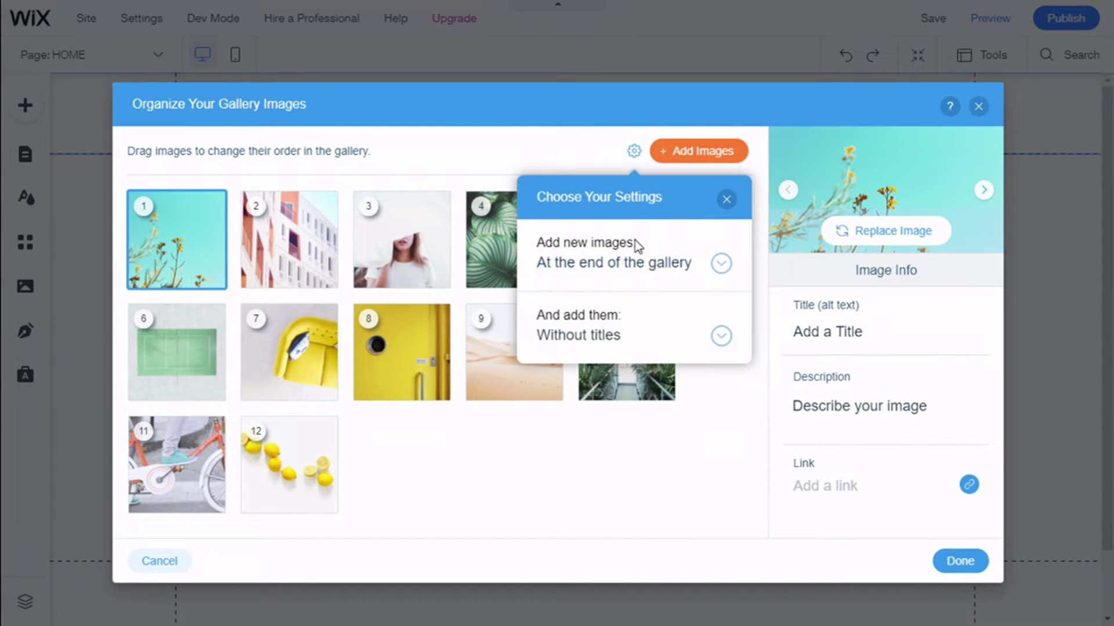
click(653, 264)
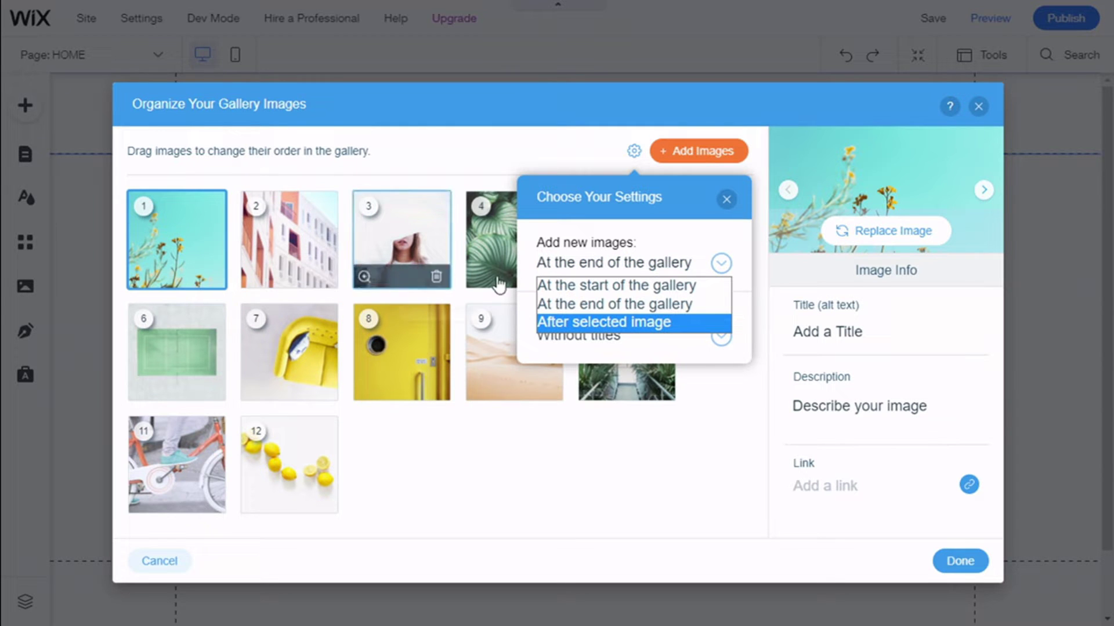
click(588, 305)
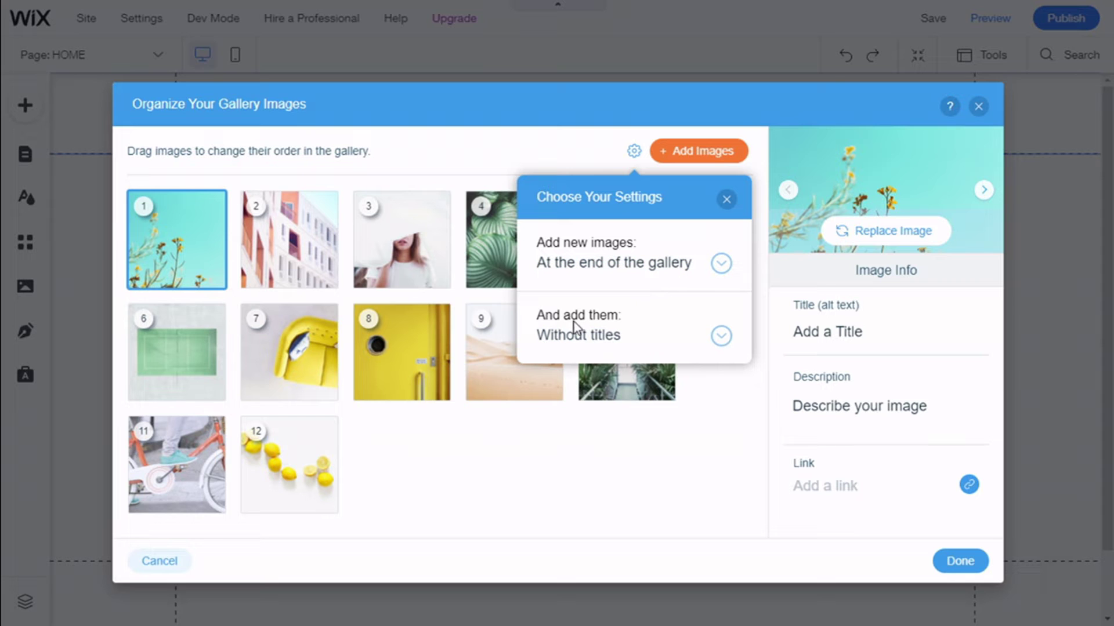
click(601, 339)
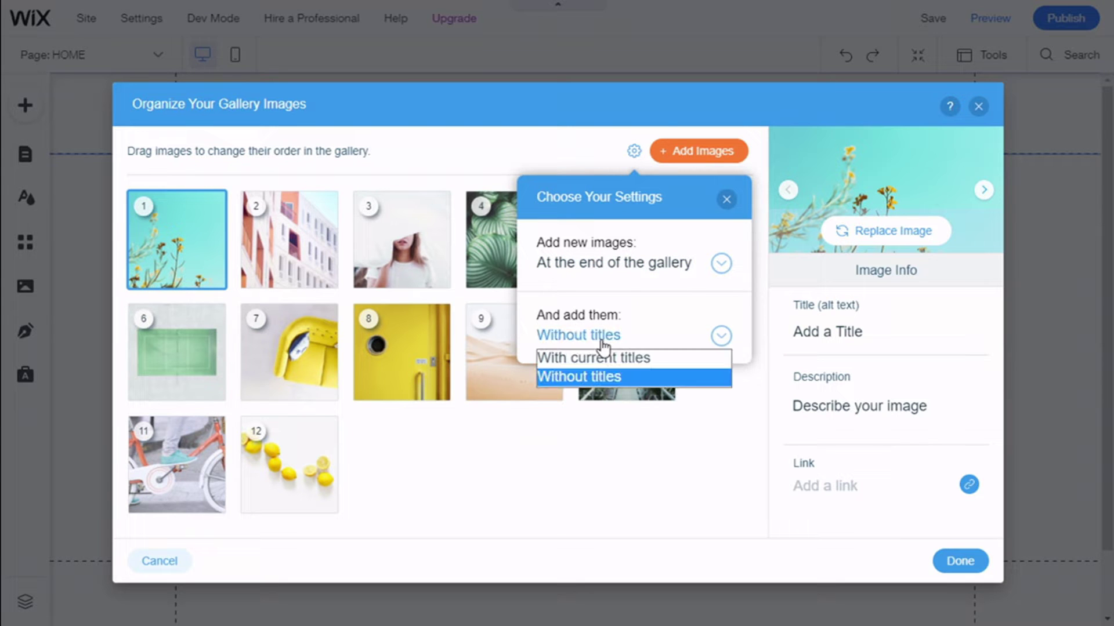
click(618, 374)
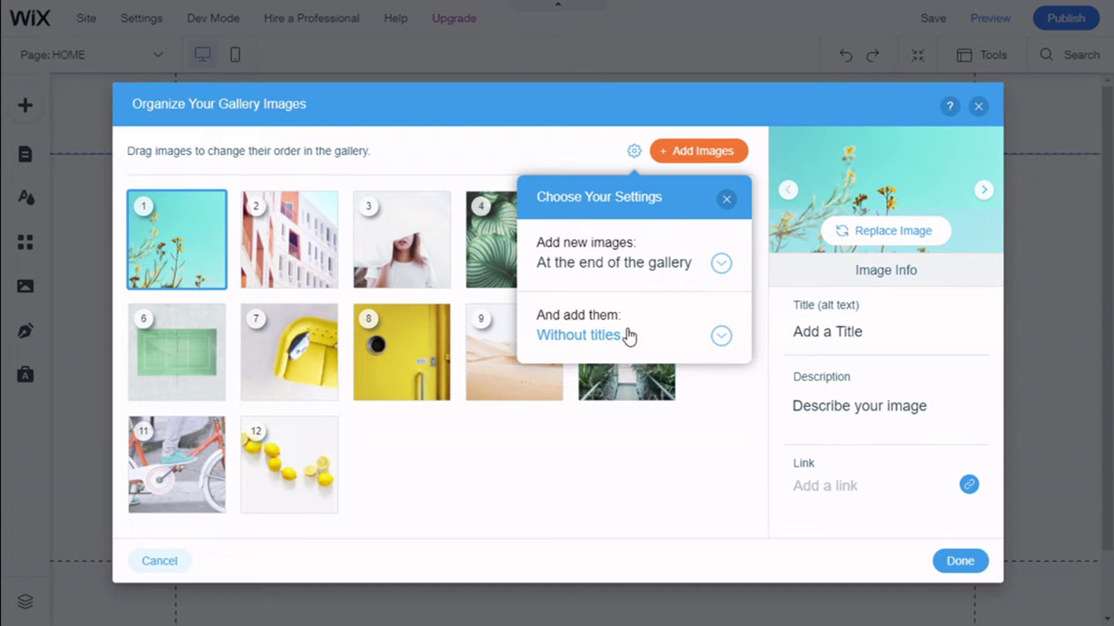
click(725, 200)
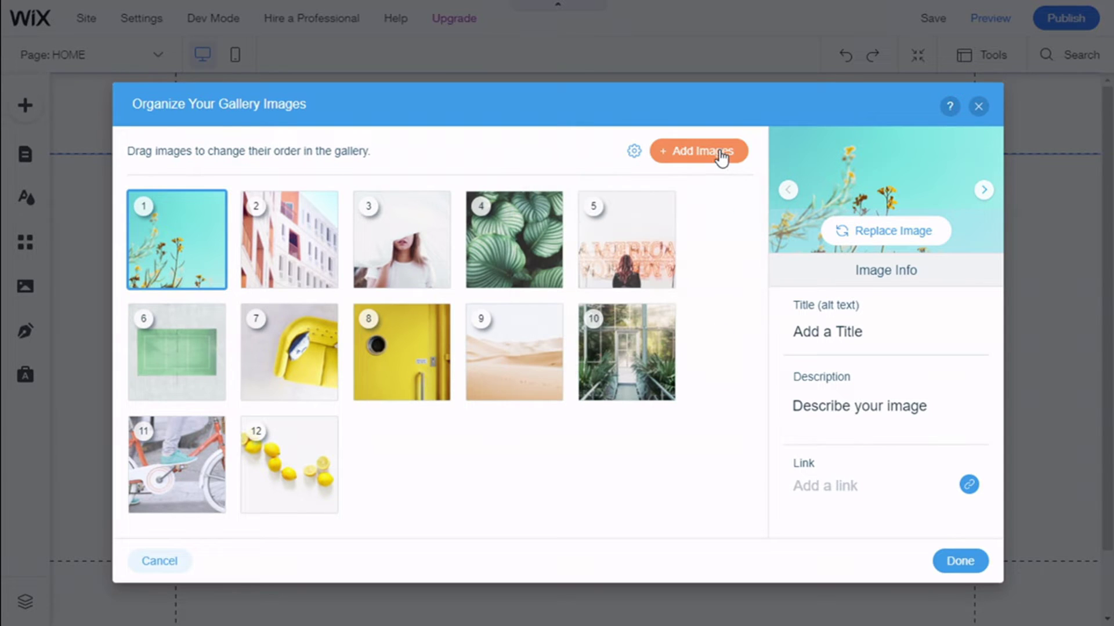
Add the Love Locker image from Media from Wix as the 13th slide and close the organizer
mouse_move(666, 311)
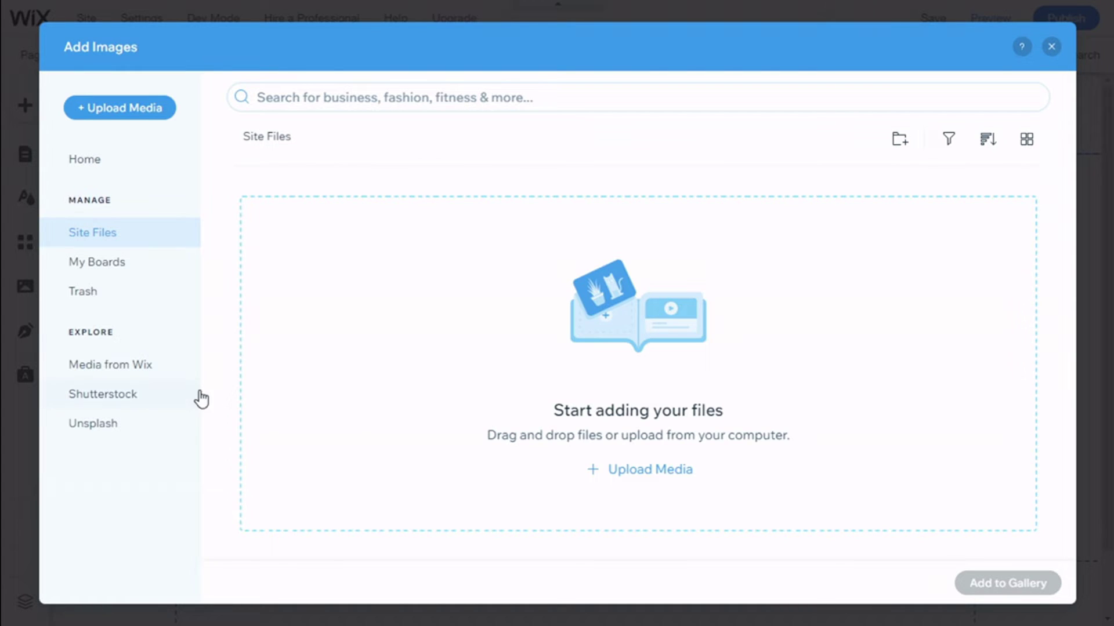
click(142, 370)
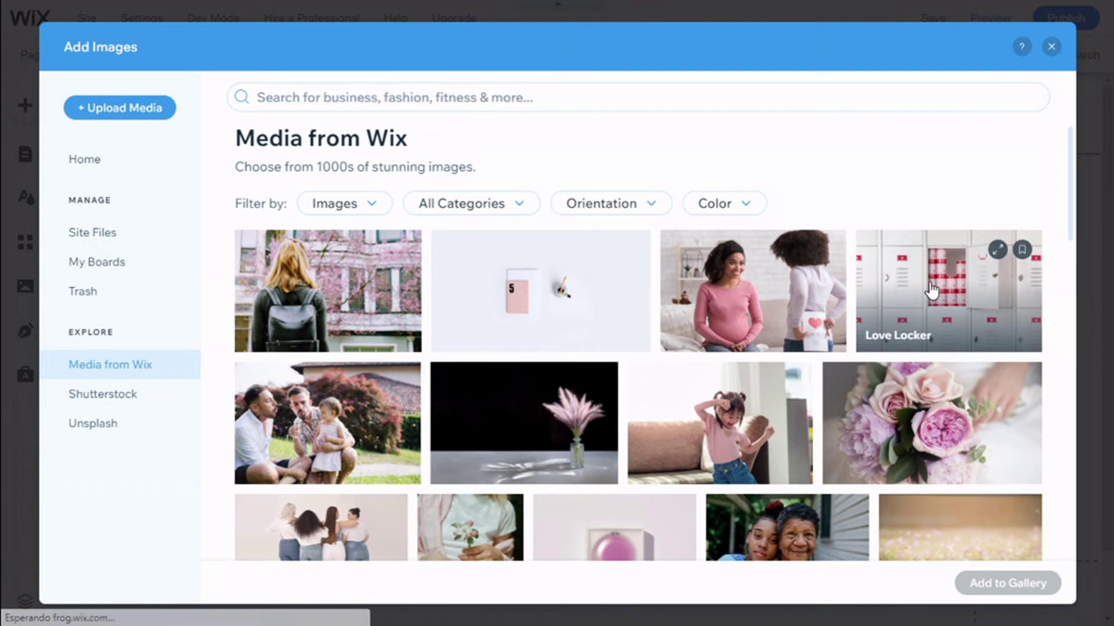
click(931, 290)
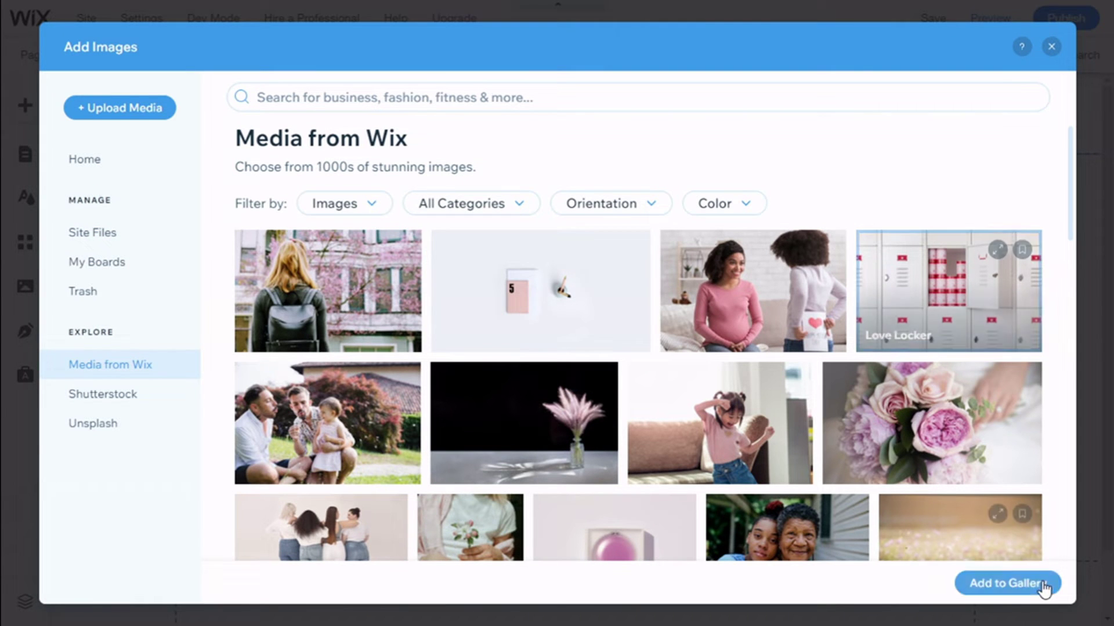
click(1009, 585)
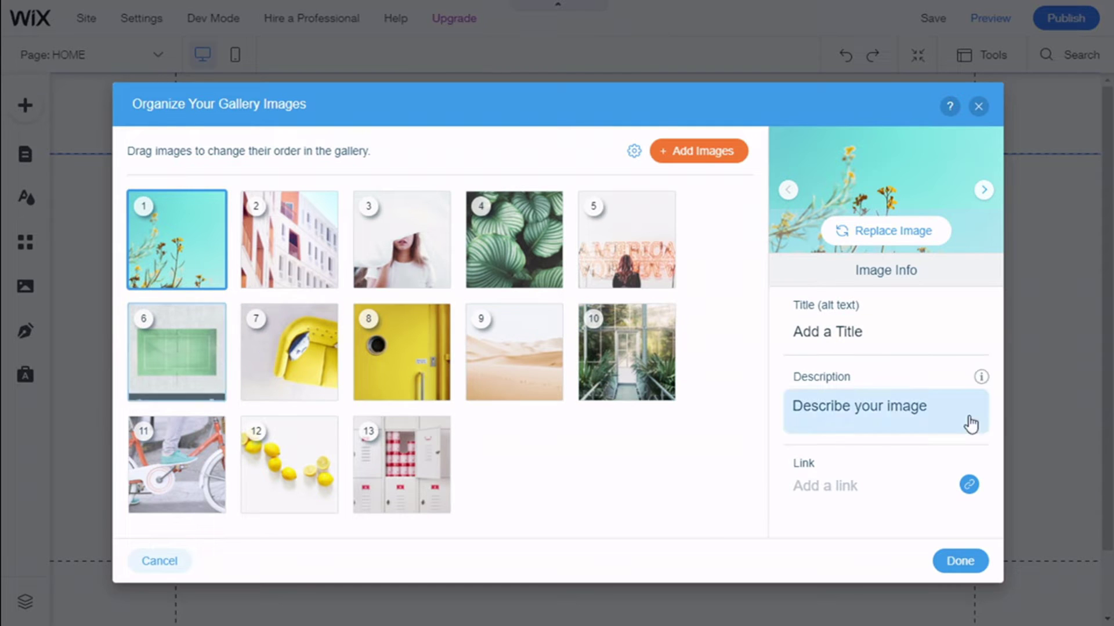
click(844, 339)
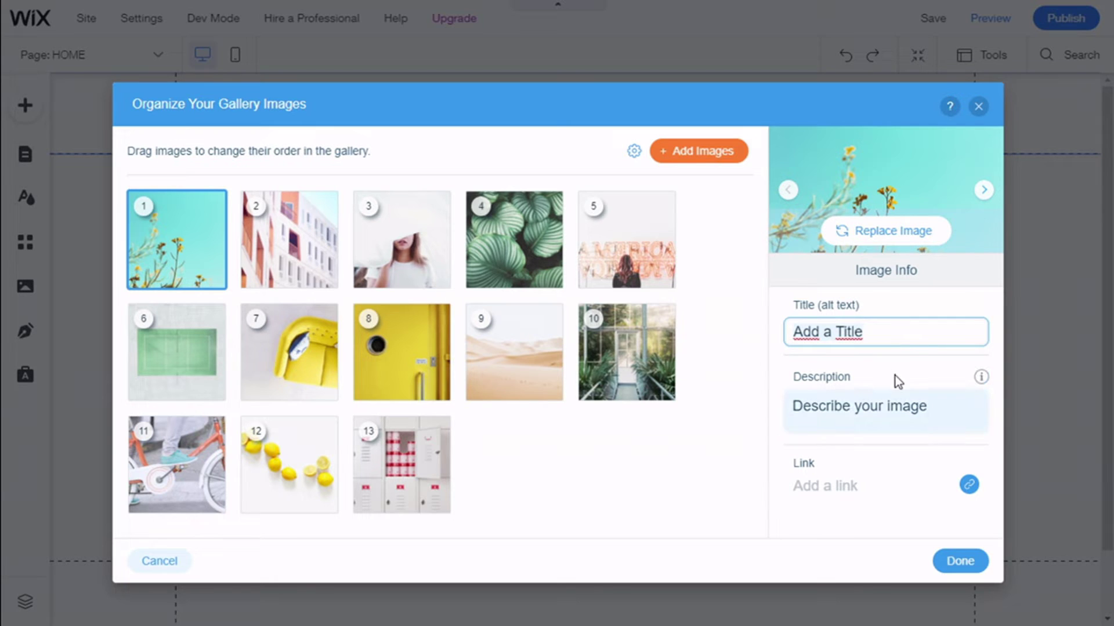
click(823, 408)
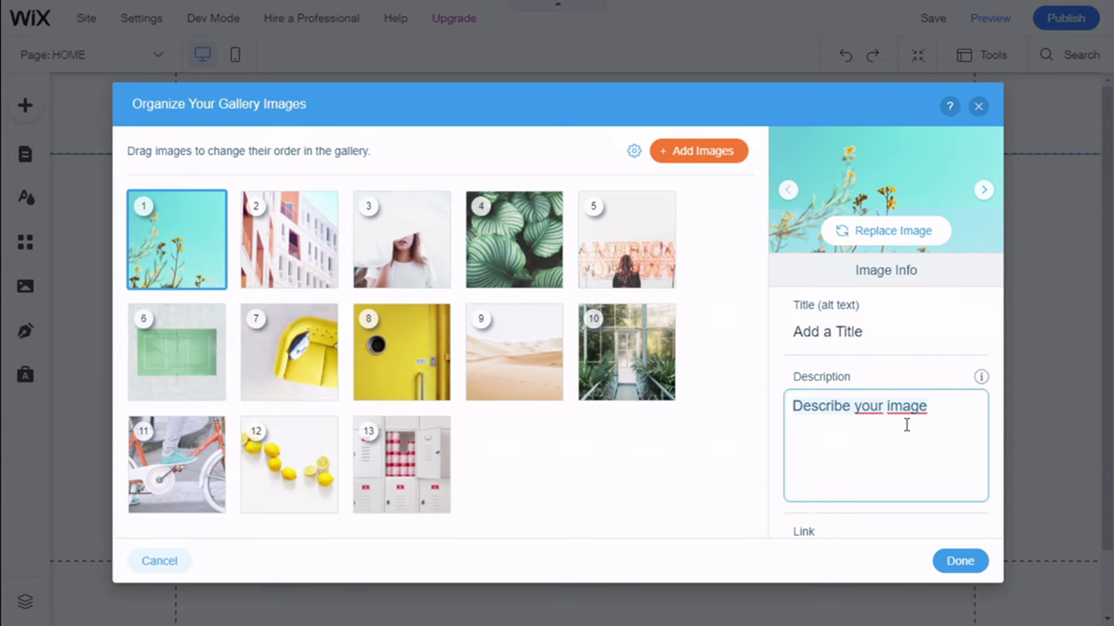
scroll(906, 425, down, 1)
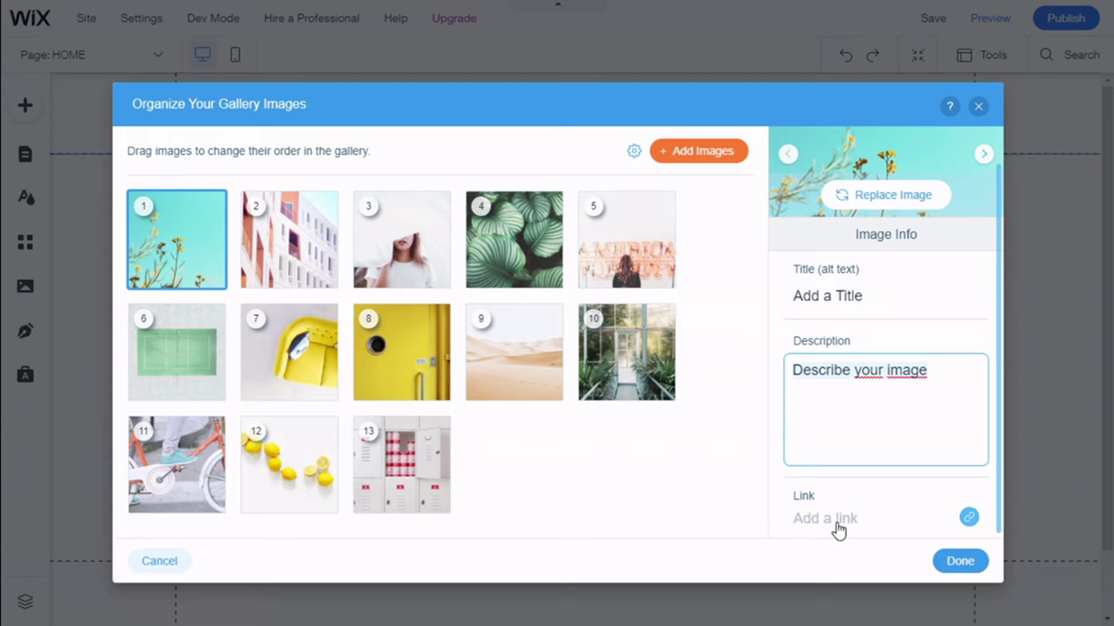
click(951, 562)
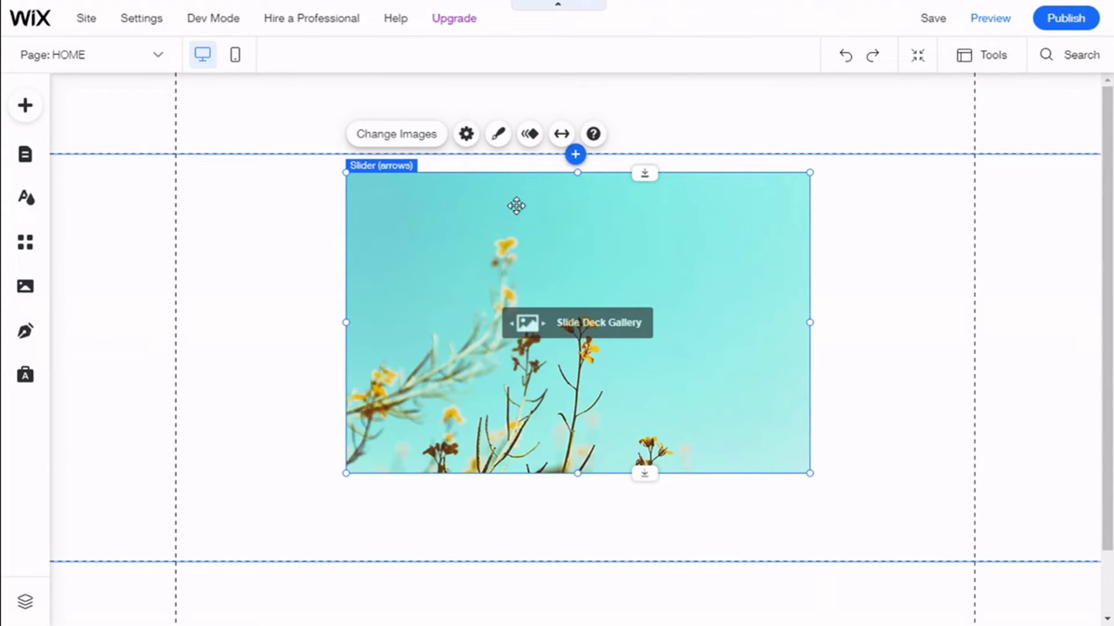
In Slide Deck Settings, set 1 second between images with arrows and play button shown
click(467, 135)
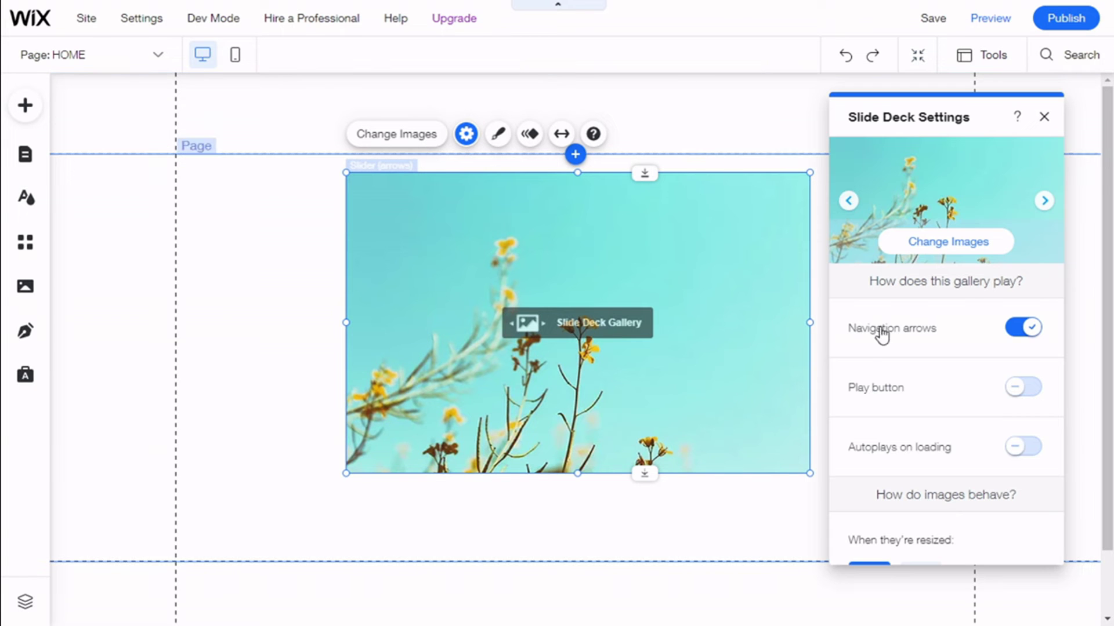
scroll(966, 168, down, 2)
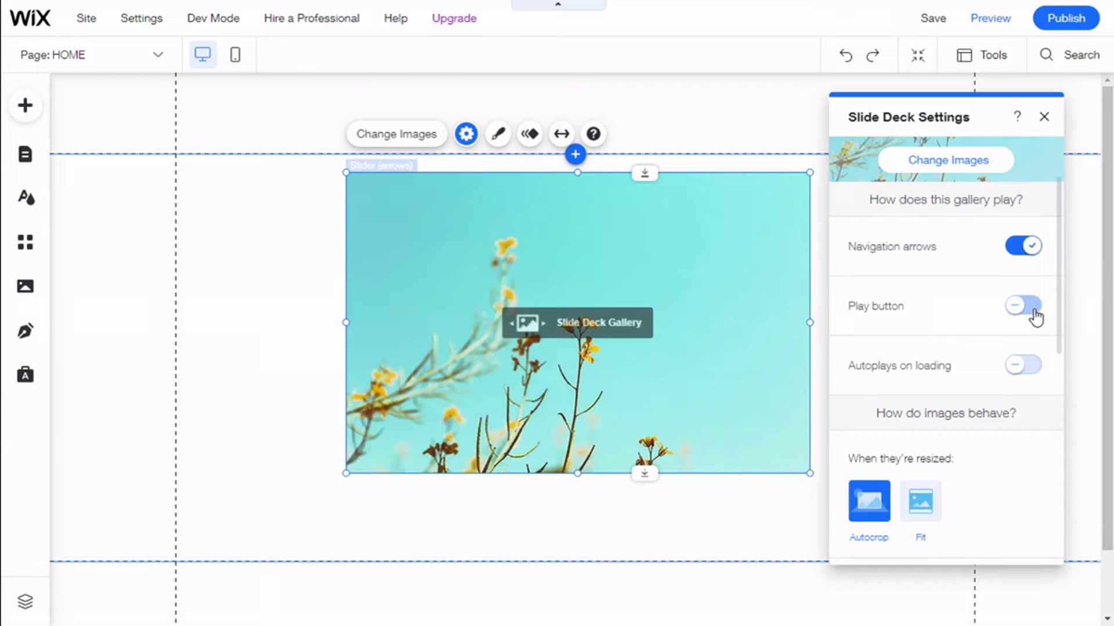
scroll(1034, 312, down, 2)
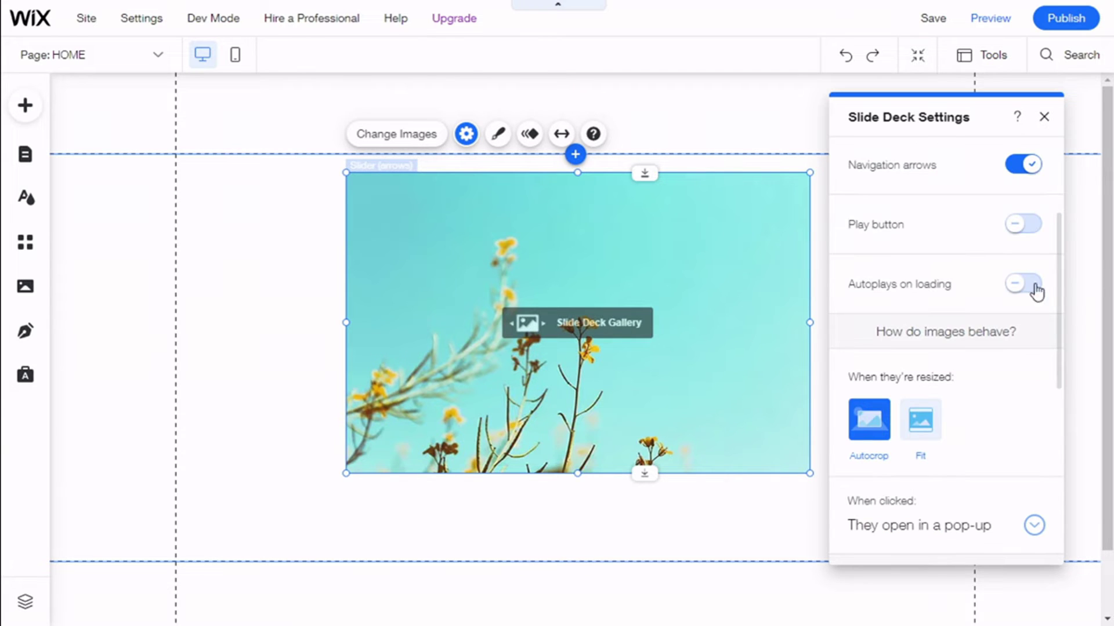
click(1035, 240)
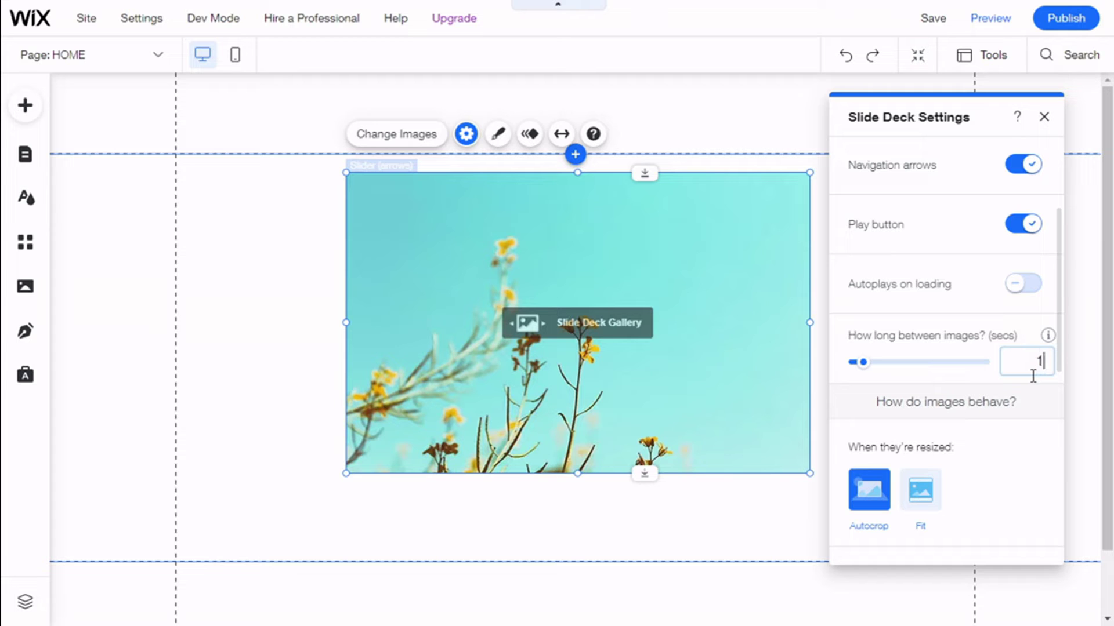
key(Return)
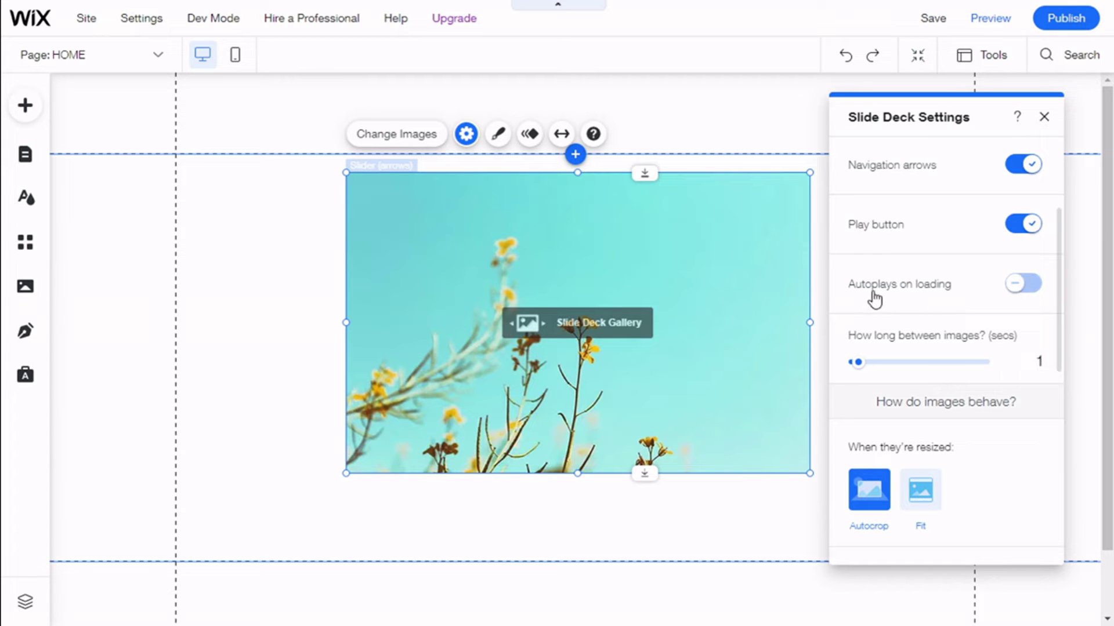
scroll(1032, 306, down, 4)
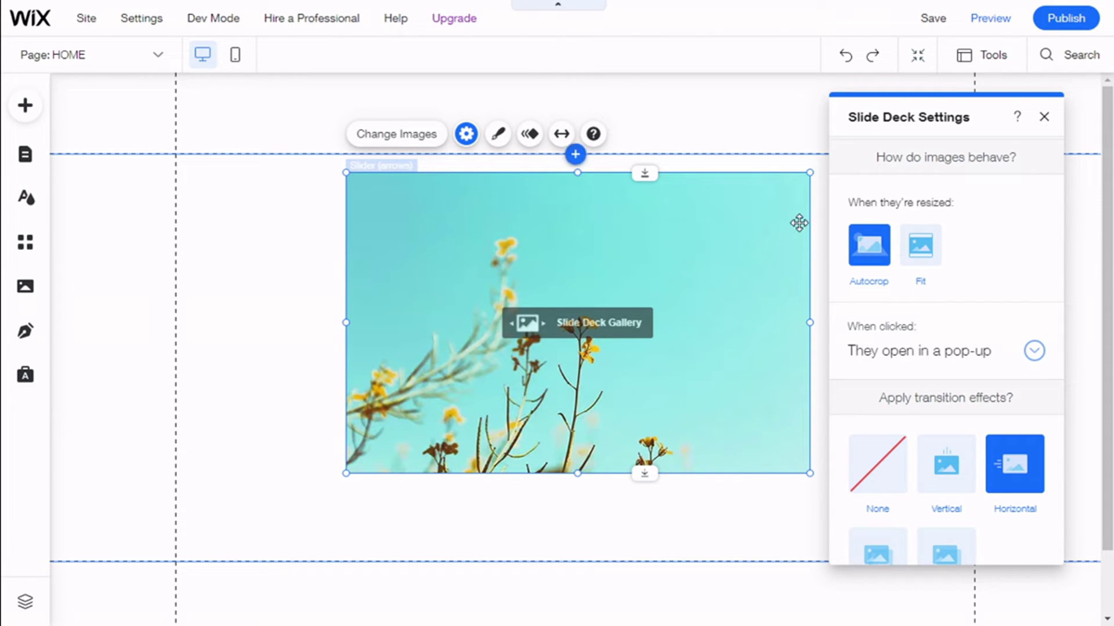
Keep the images on Autocrop and opening in a pop-up when clicked
click(934, 250)
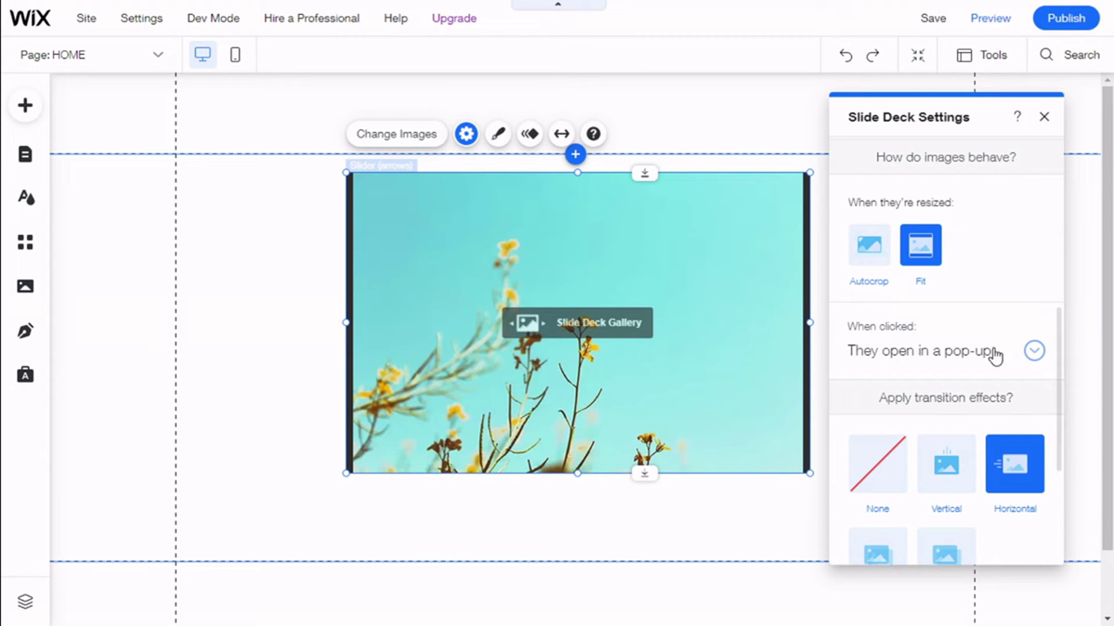
click(1032, 352)
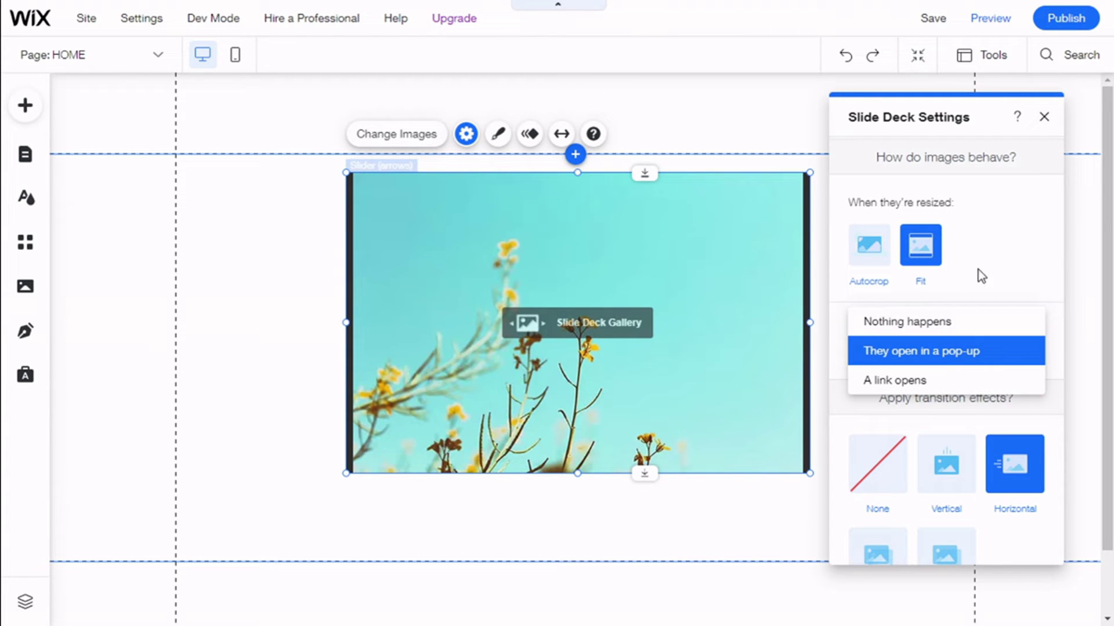
click(986, 257)
click(868, 245)
Switch the slide transition to Out & In entering from the left, then close the settings
scroll(972, 251, down, 2)
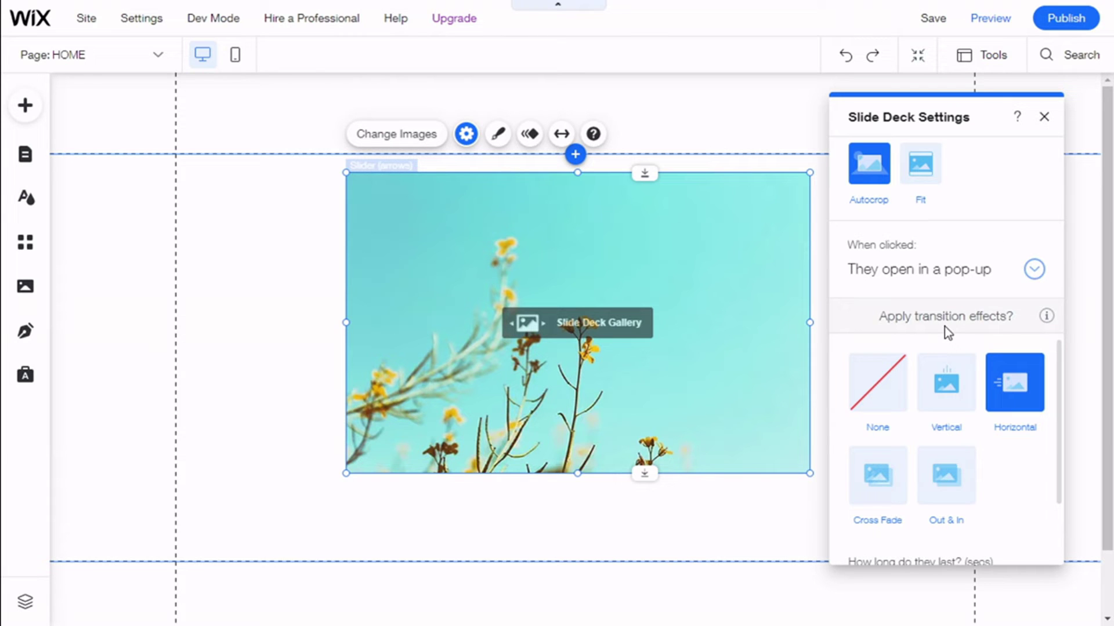
scroll(944, 326, down, 2)
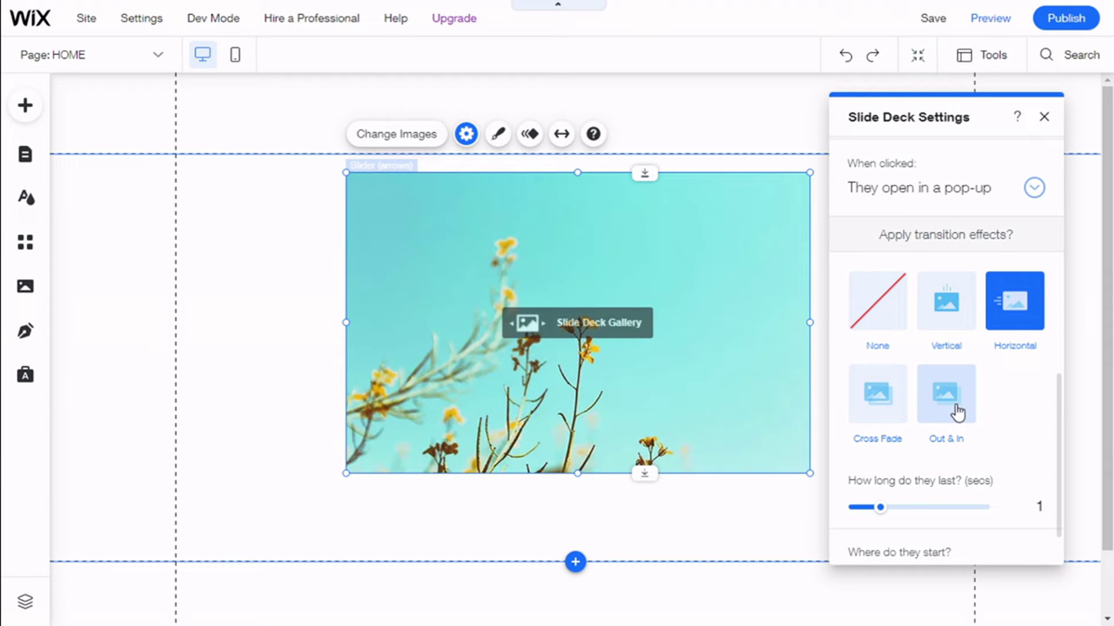
scroll(983, 402, down, 1)
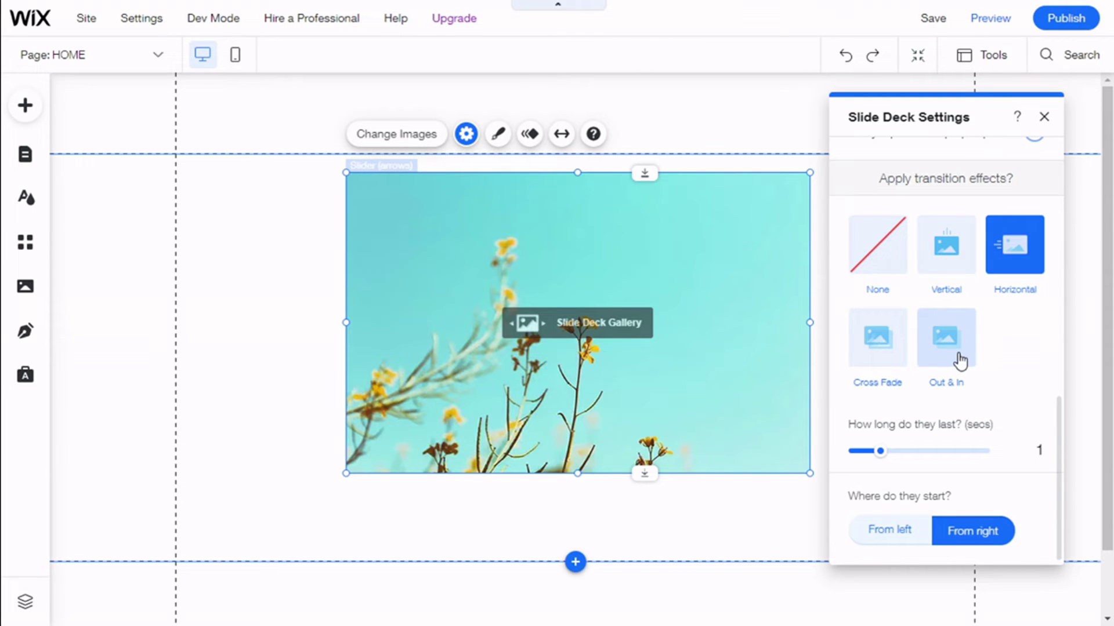
click(960, 361)
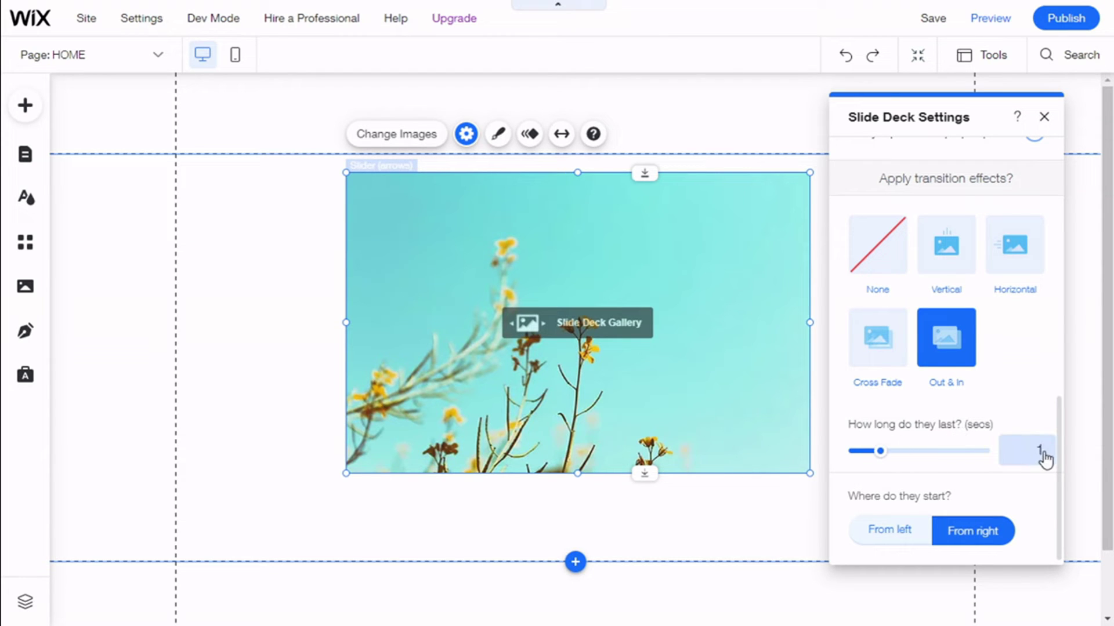
click(903, 533)
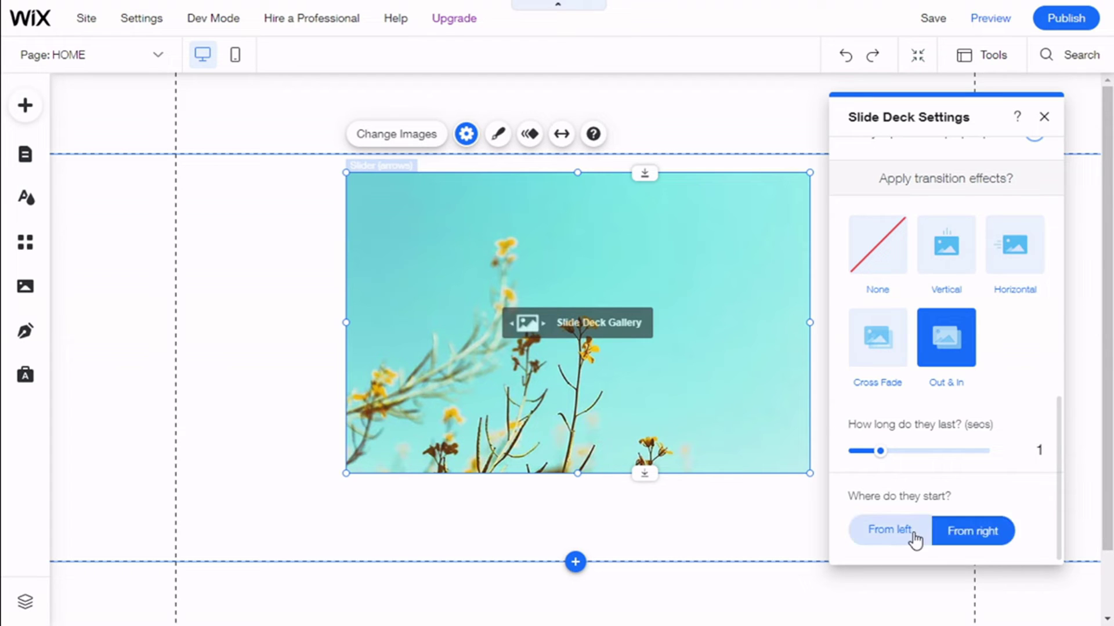
scroll(994, 433, up, 10)
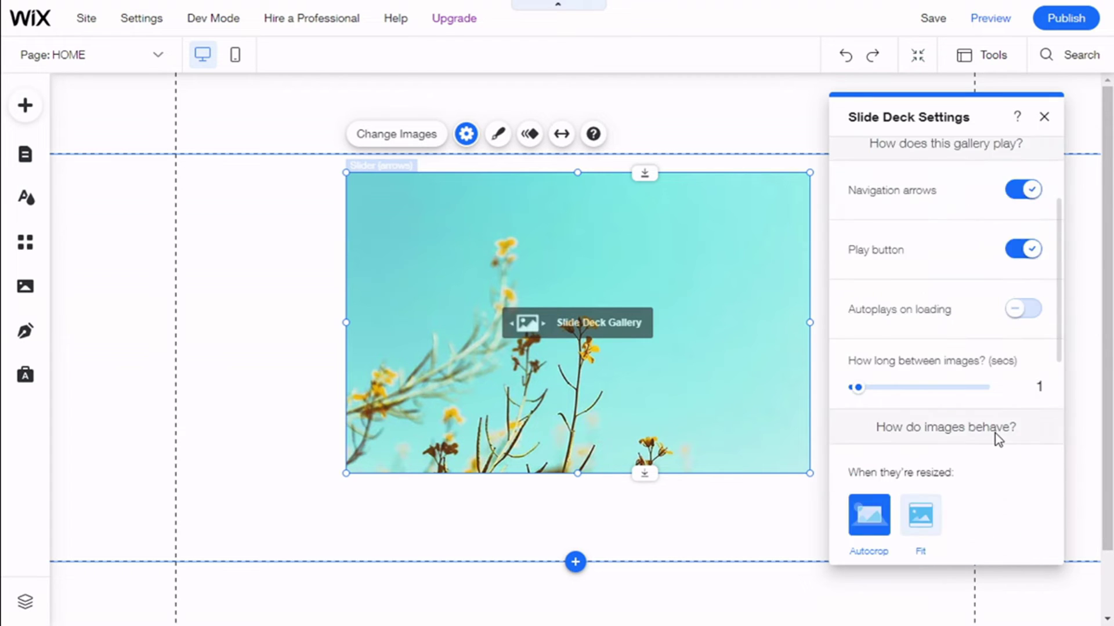
click(1044, 117)
Open the slider's Design panel, browse Slider Galleries styles, and choose Customize Design
click(498, 142)
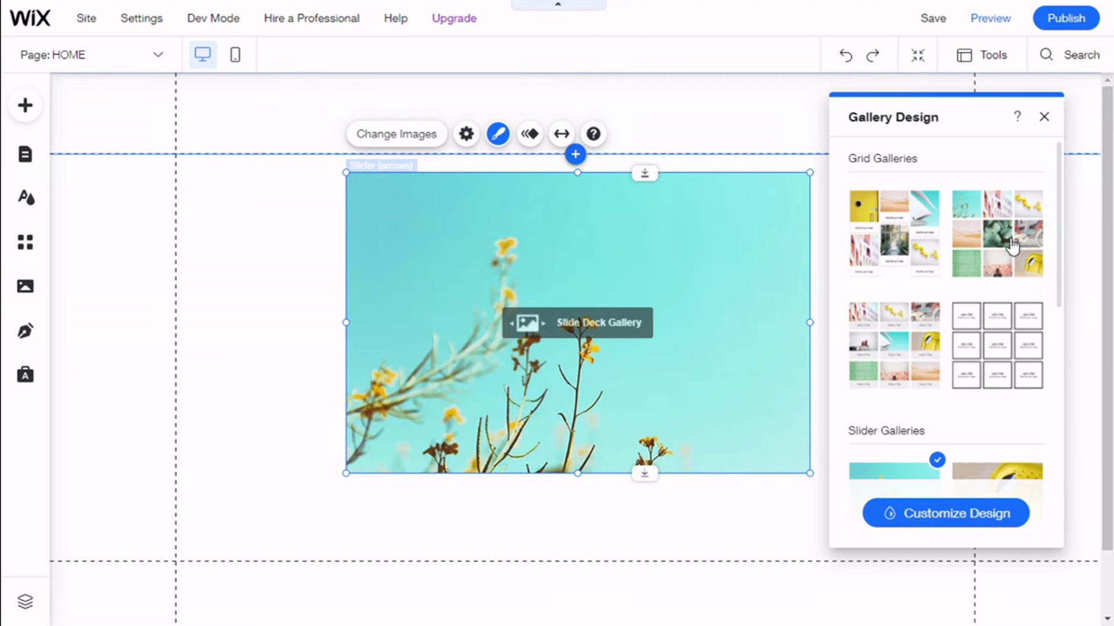
scroll(925, 307, down, 5)
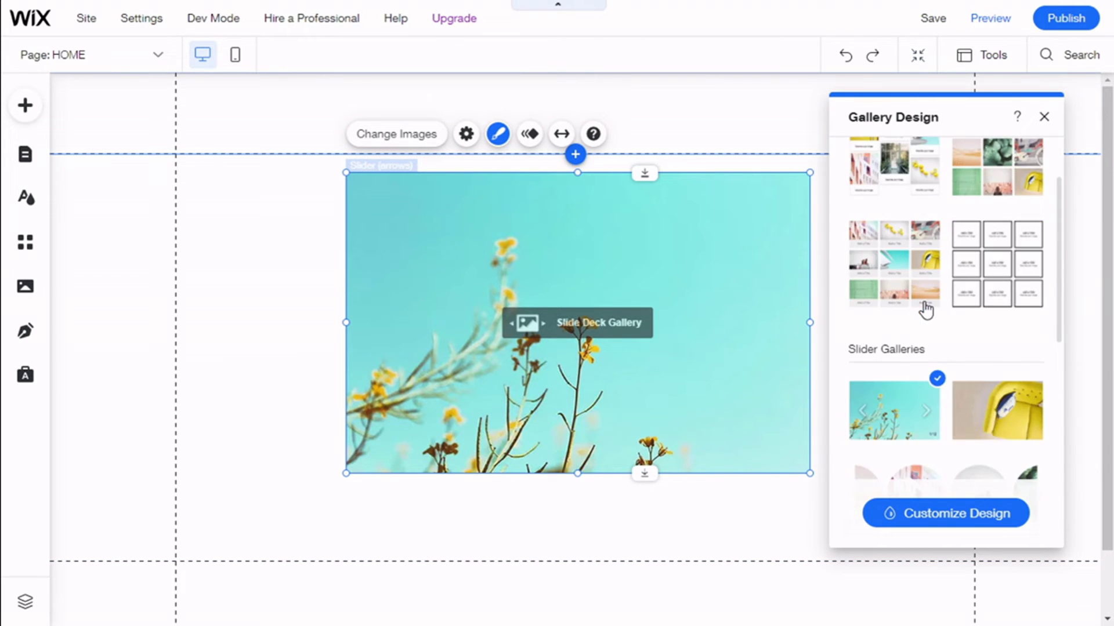
scroll(904, 296, up, 1)
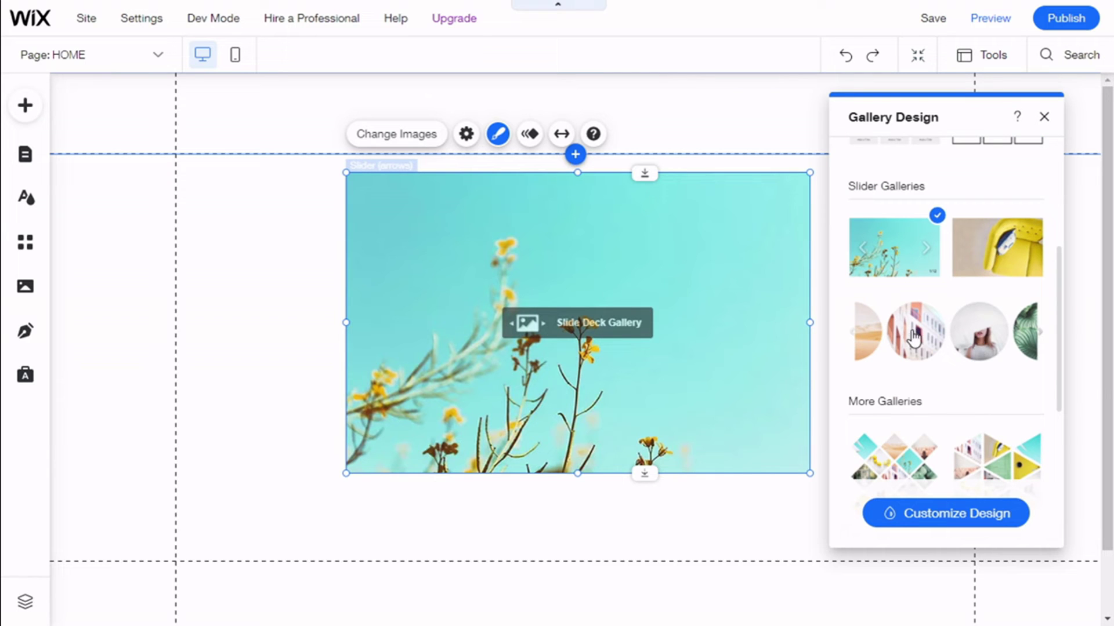
click(960, 520)
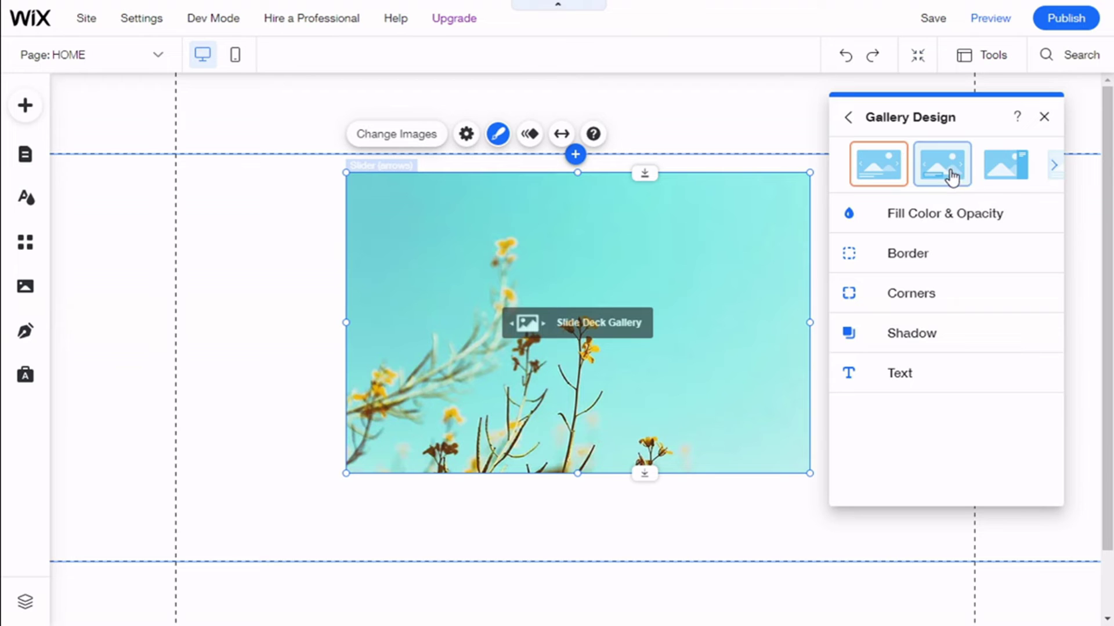
Apply the first design preset and give the gallery a 2 px border at about 71% opacity
click(1052, 170)
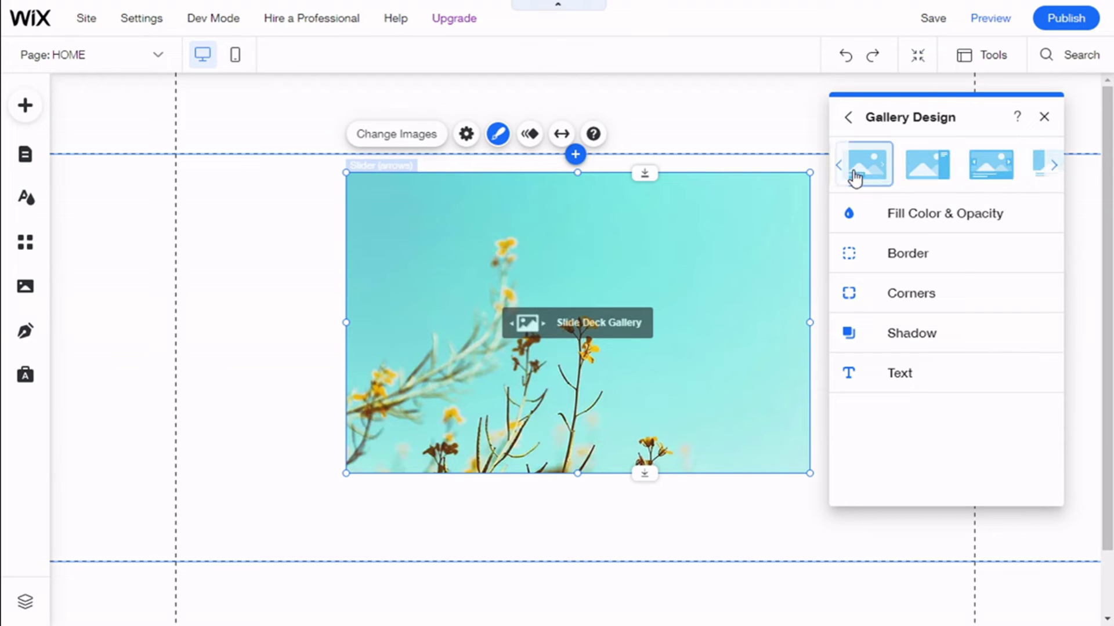
click(851, 174)
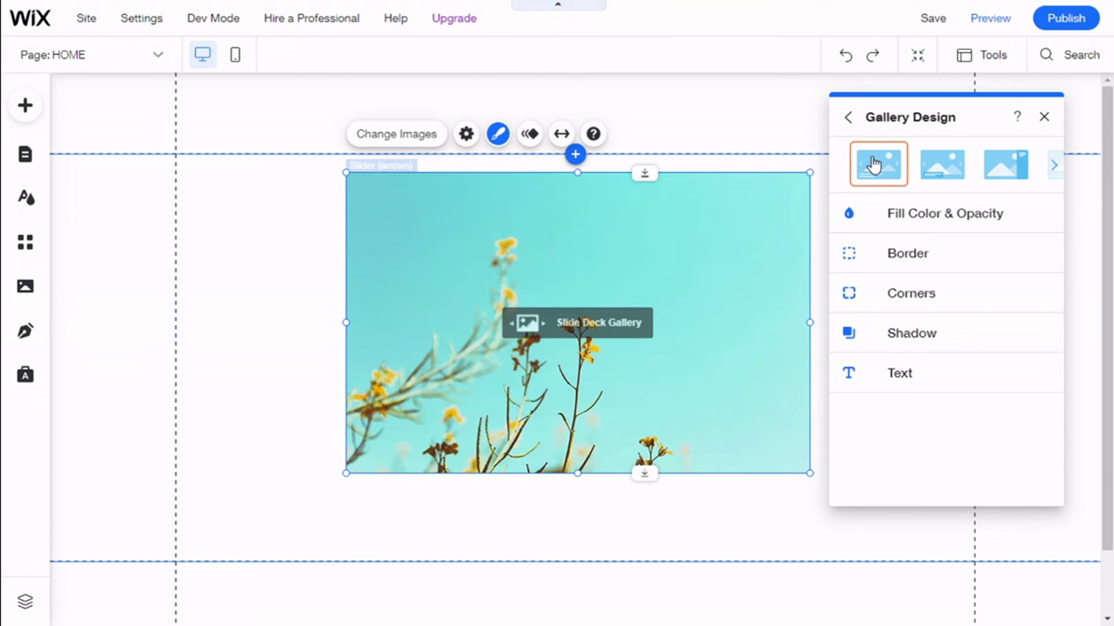
click(933, 220)
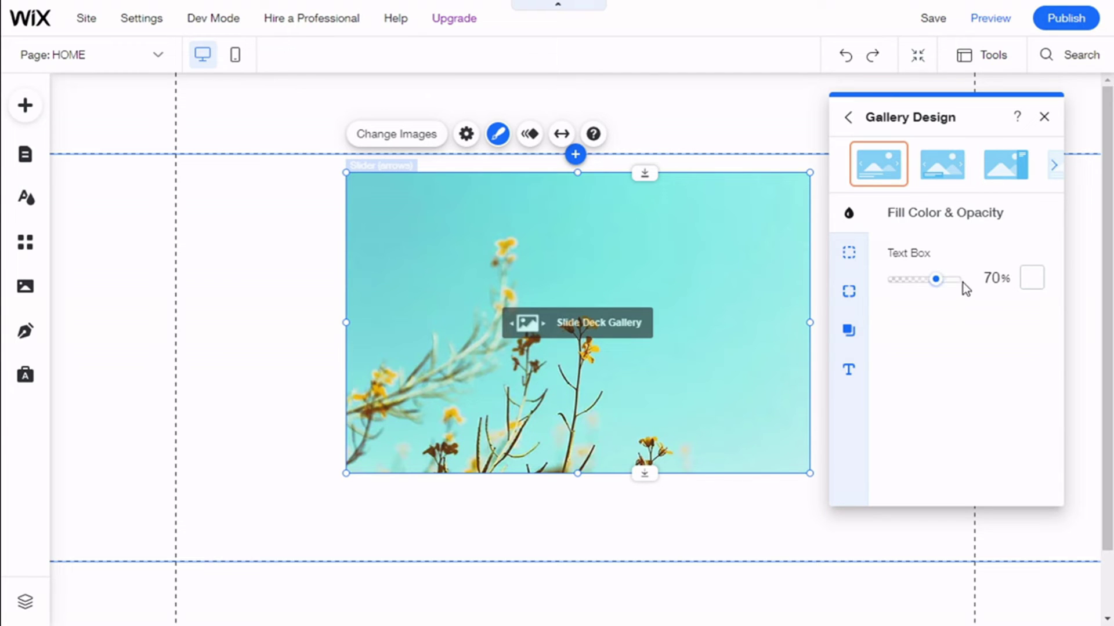
click(849, 254)
drag(902, 356, 906, 350)
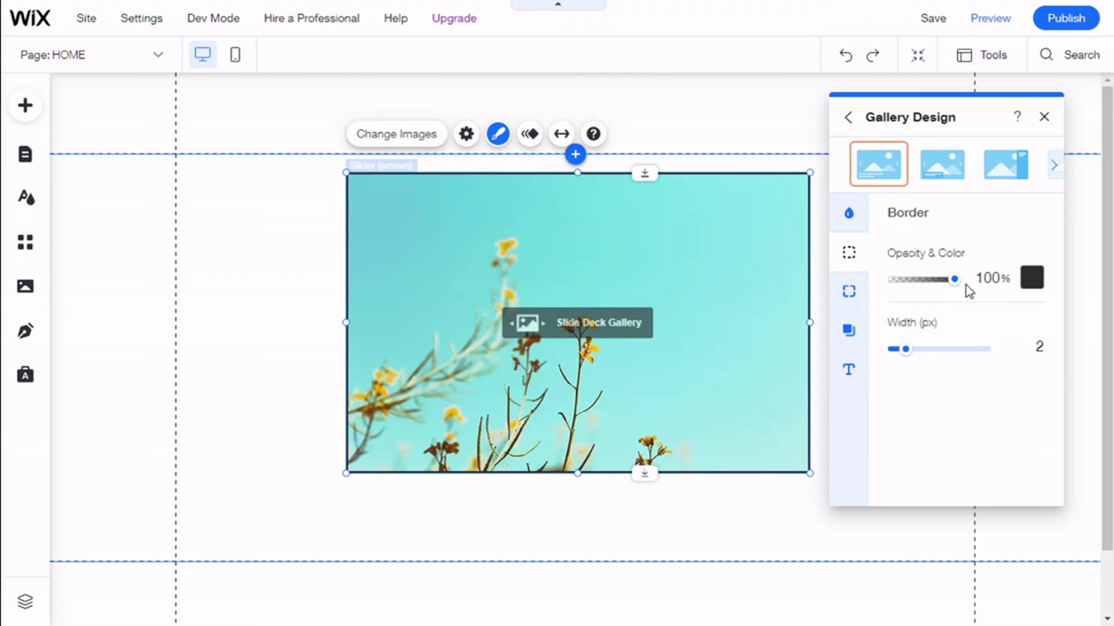
drag(956, 280, 941, 289)
Leave corners square and enable a drop shadow with 1 px distance, 4 px blur, 60% opacity
click(849, 292)
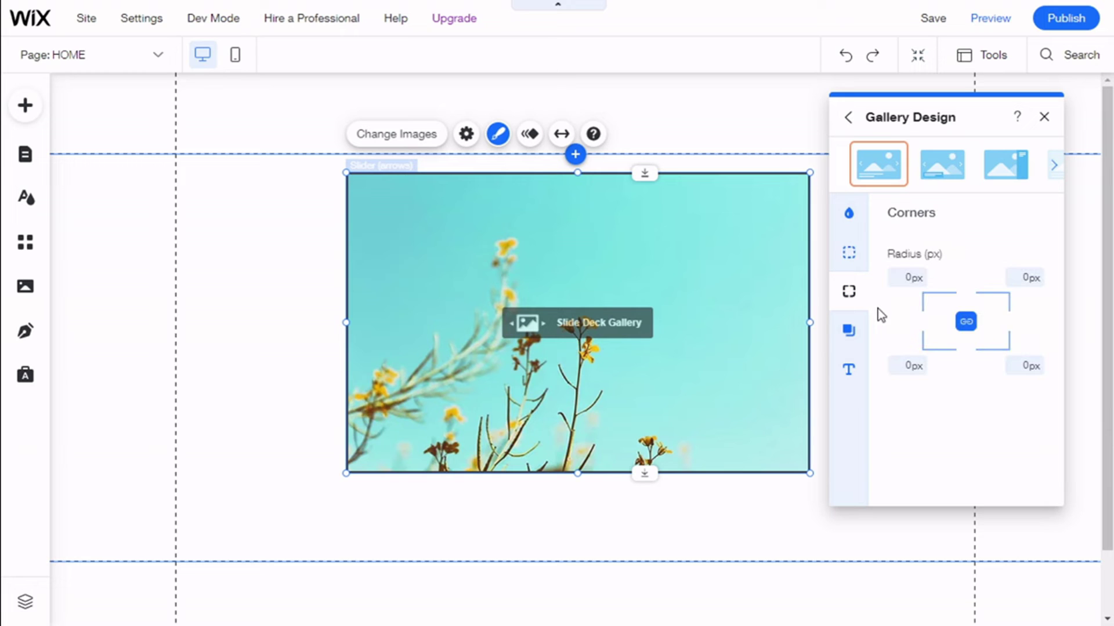
click(902, 281)
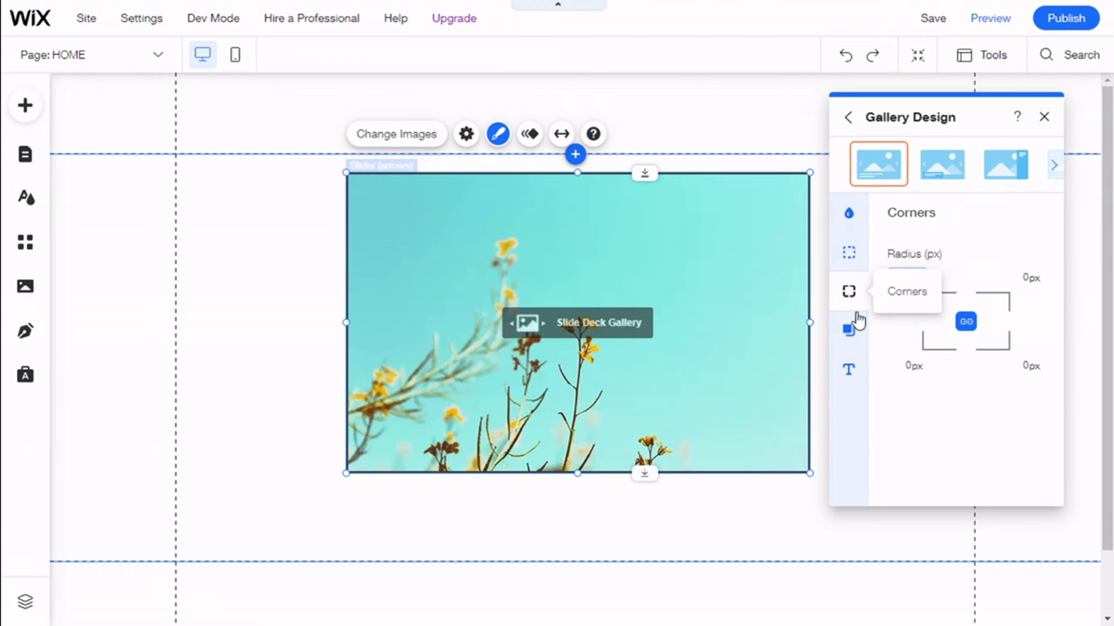
click(850, 332)
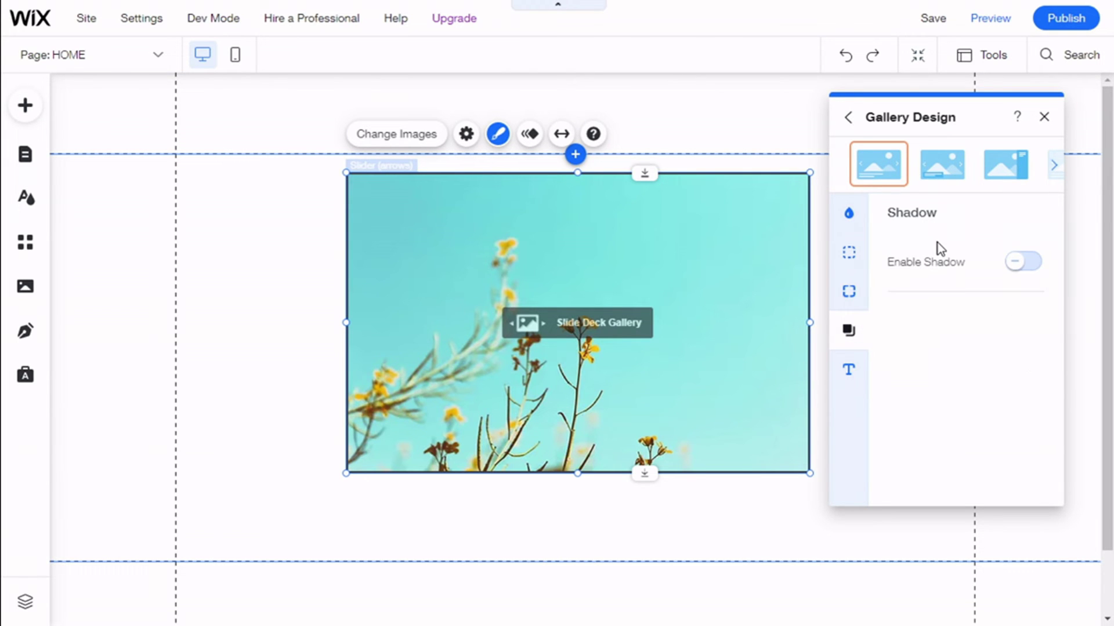
click(1019, 266)
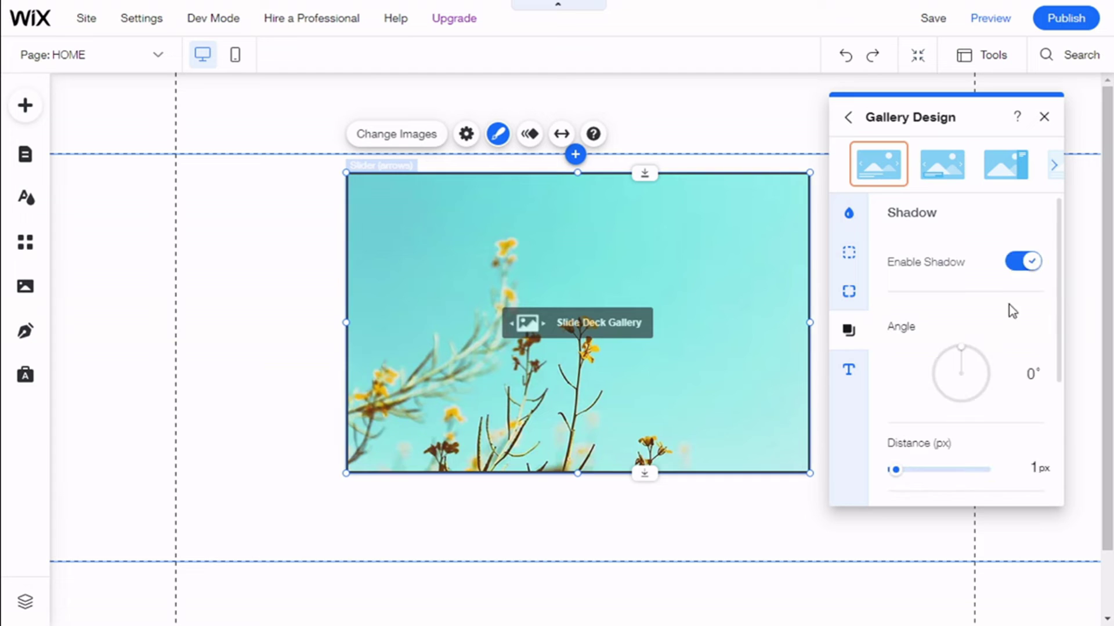
scroll(895, 272, down, 2)
scroll(962, 319, down, 2)
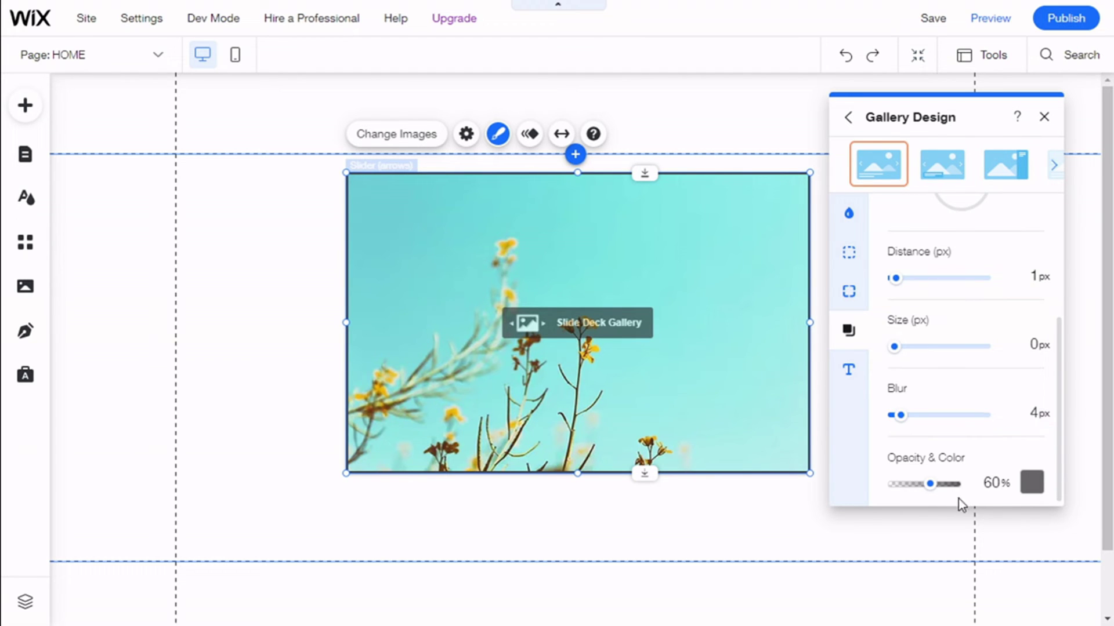
scroll(979, 408, up, 3)
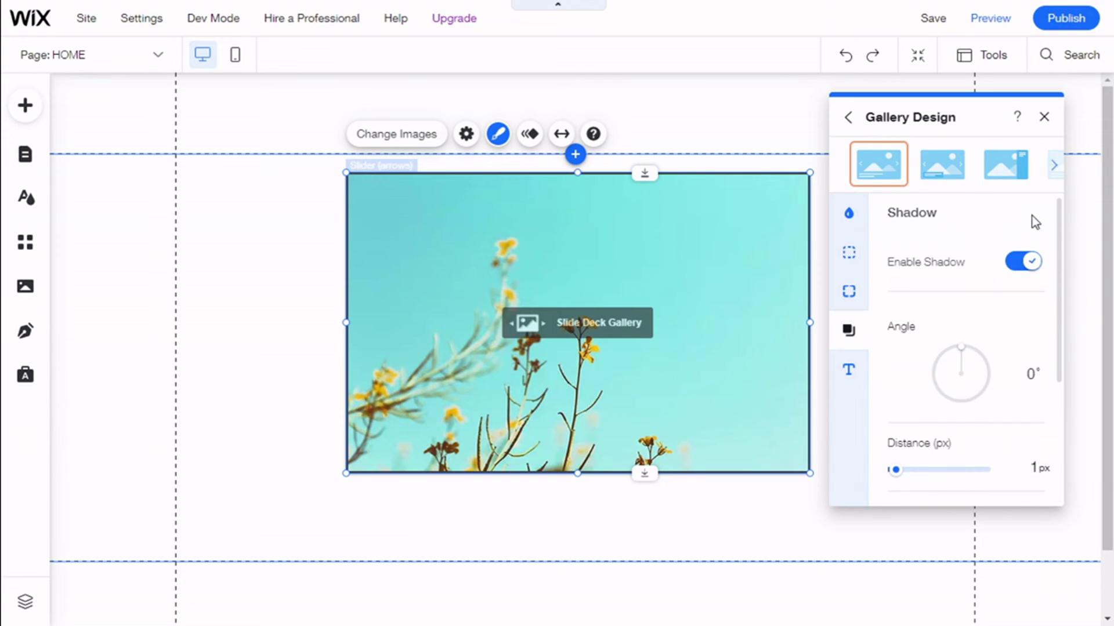
click(1026, 259)
Set the gallery text colour to a theme blue
click(860, 374)
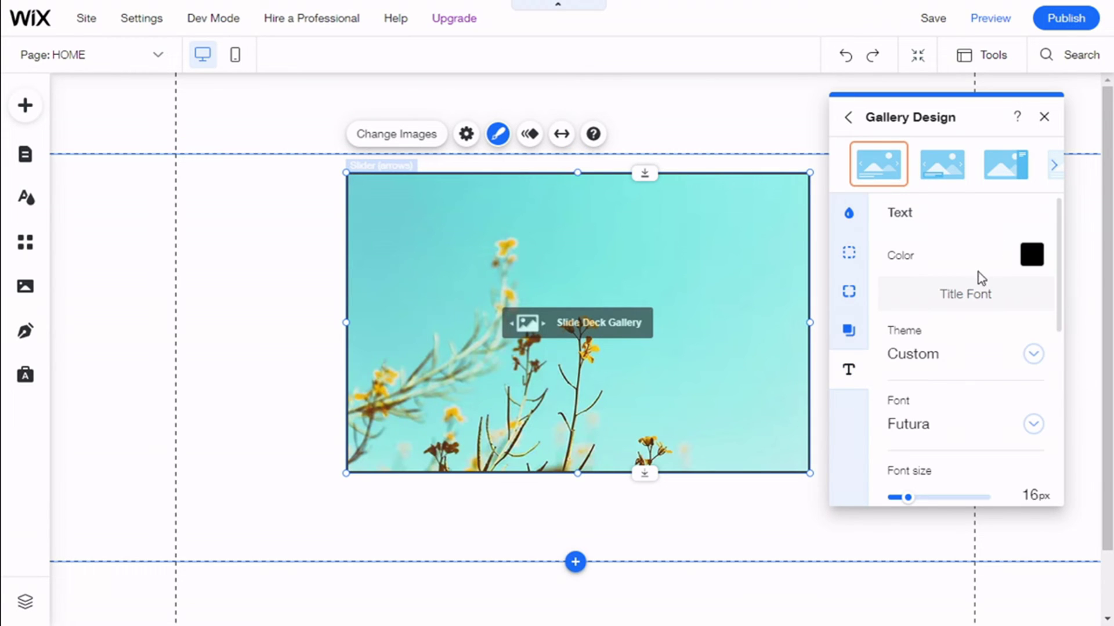
click(1032, 258)
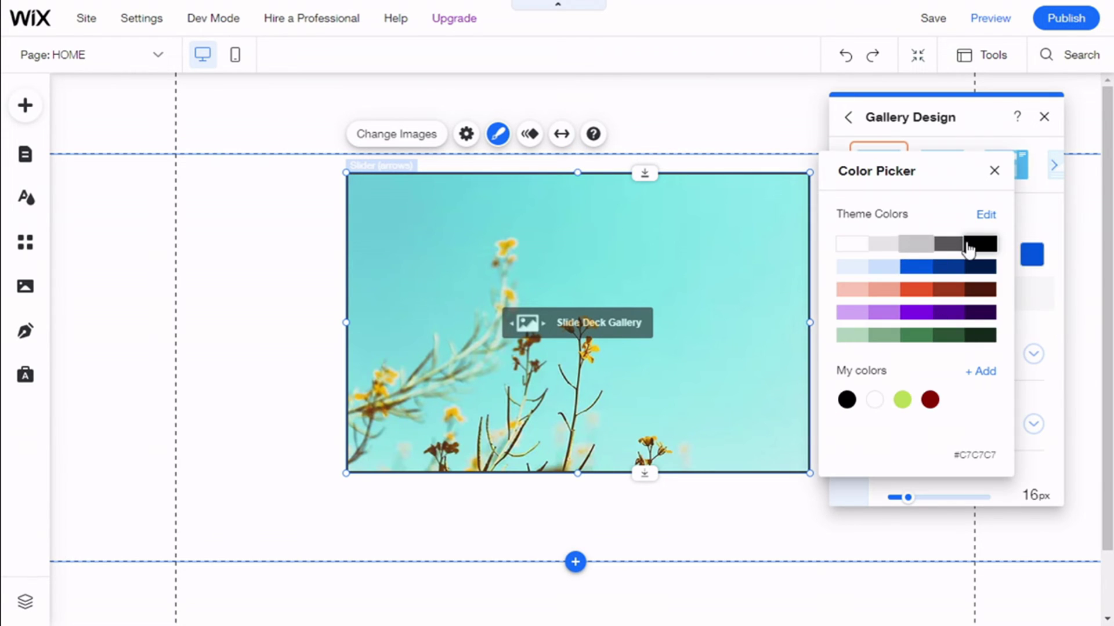
click(919, 268)
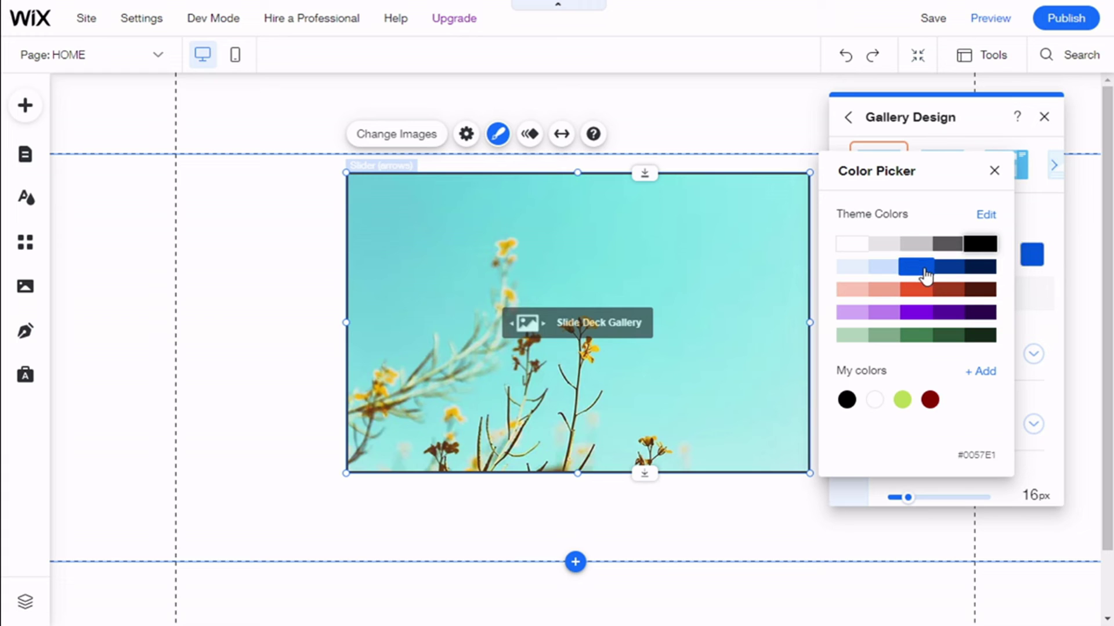
click(1041, 257)
Give slide titles the Paragraph 2 text style in bold
scroll(1036, 273, down, 2)
click(1032, 284)
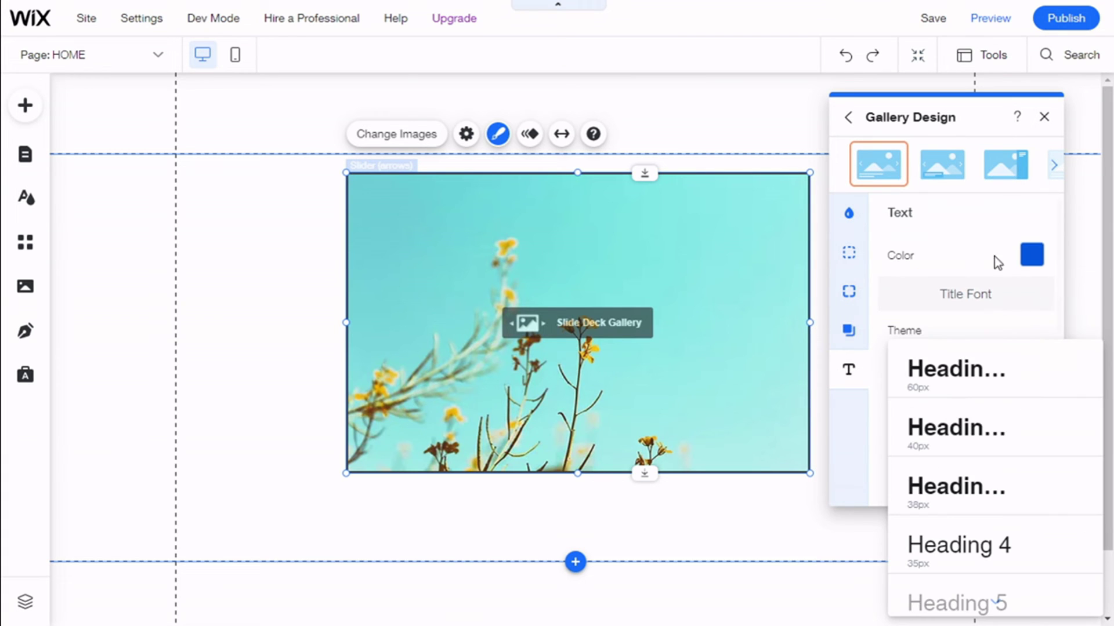
scroll(969, 504, down, 3)
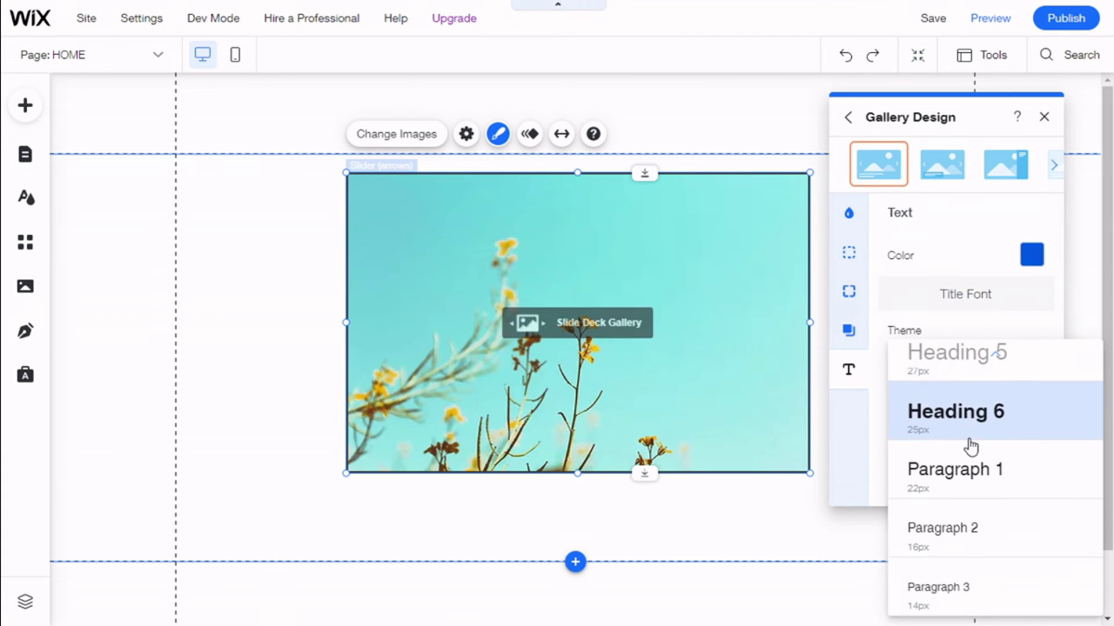
click(962, 546)
scroll(975, 348, down, 2)
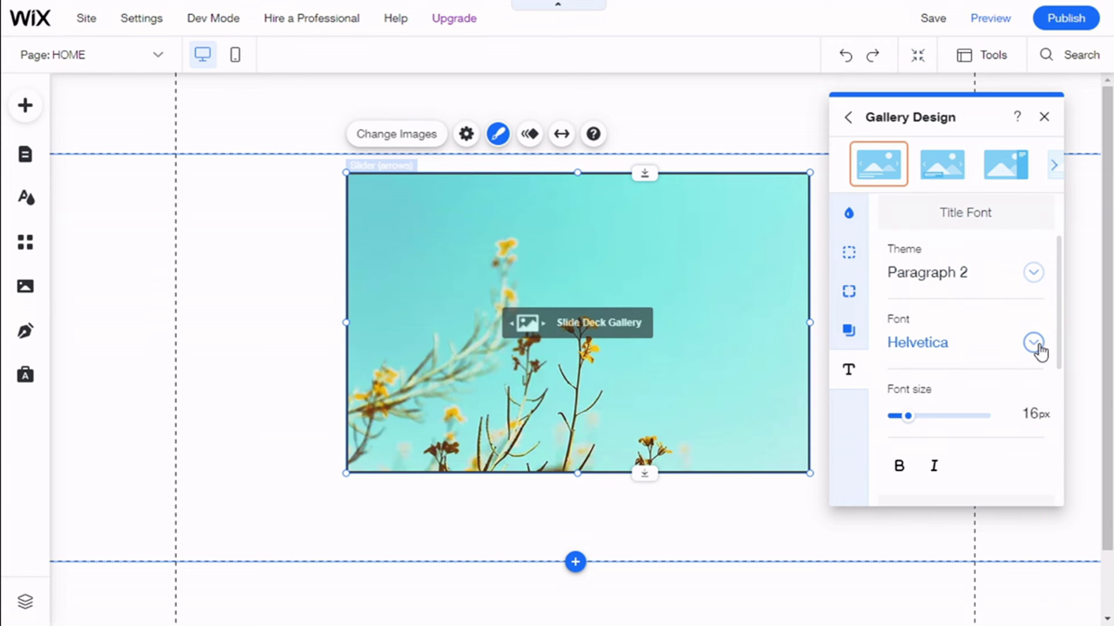
scroll(935, 392, down, 2)
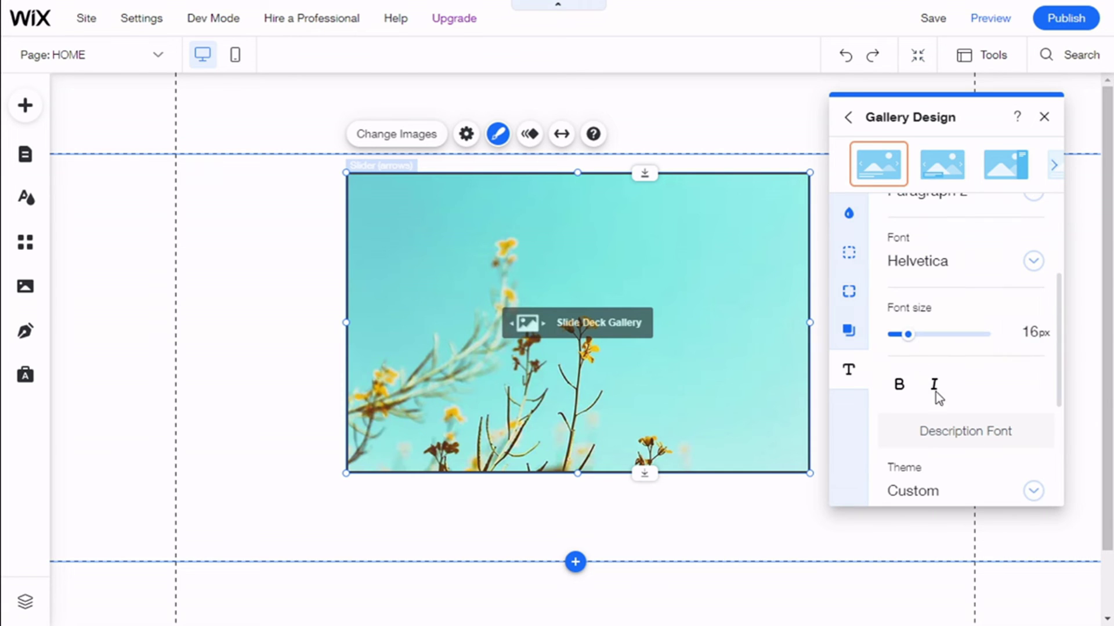
click(899, 385)
Give slide descriptions the Paragraph 3 style in italic, then close the design panel
scroll(928, 391, down, 3)
scroll(977, 350, down, 1)
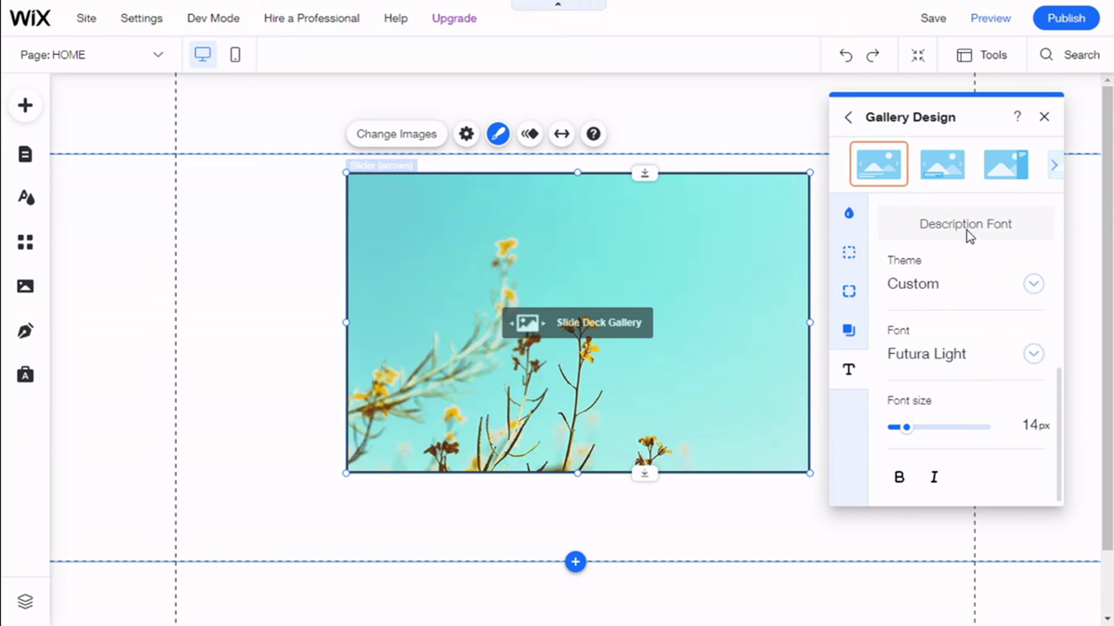
click(1032, 289)
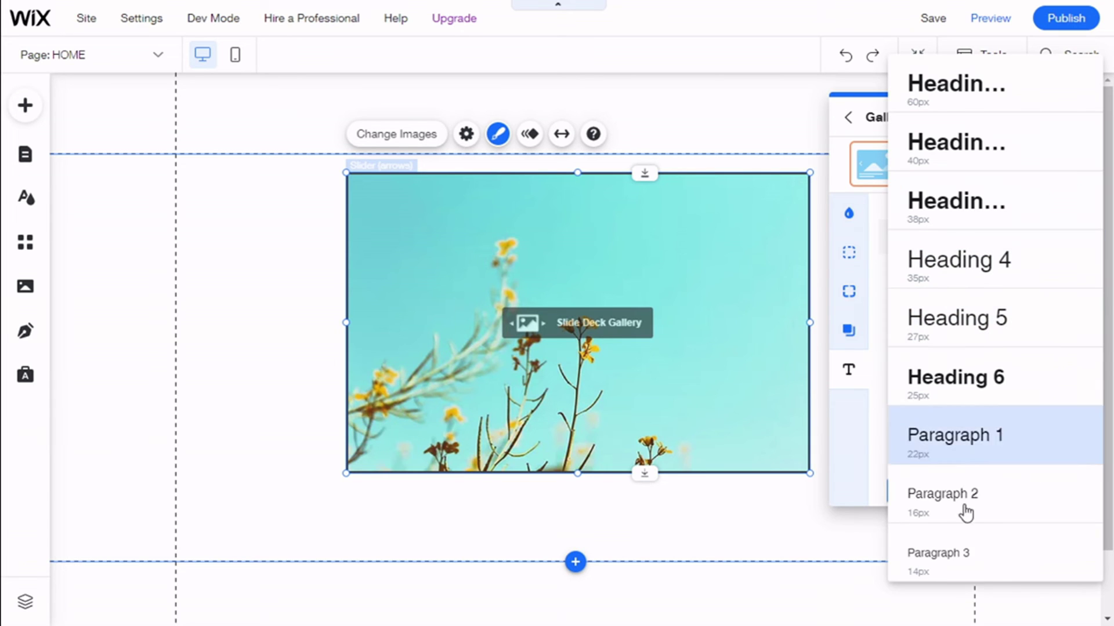
click(959, 558)
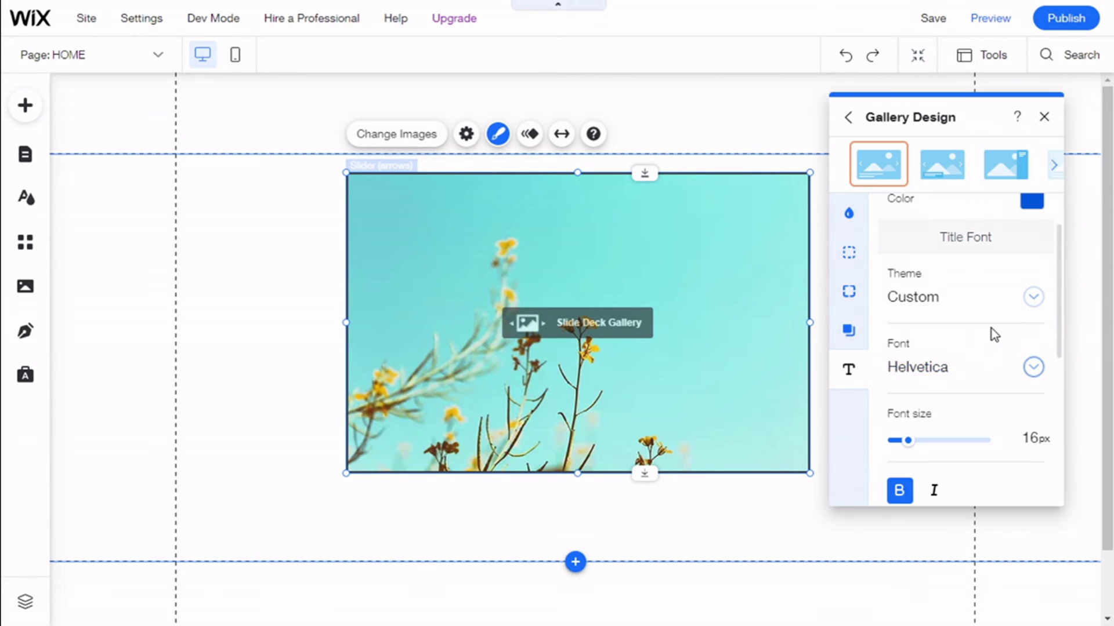
scroll(990, 330, down, 1)
scroll(972, 331, up, 1)
scroll(972, 331, down, 1)
scroll(997, 376, down, 3)
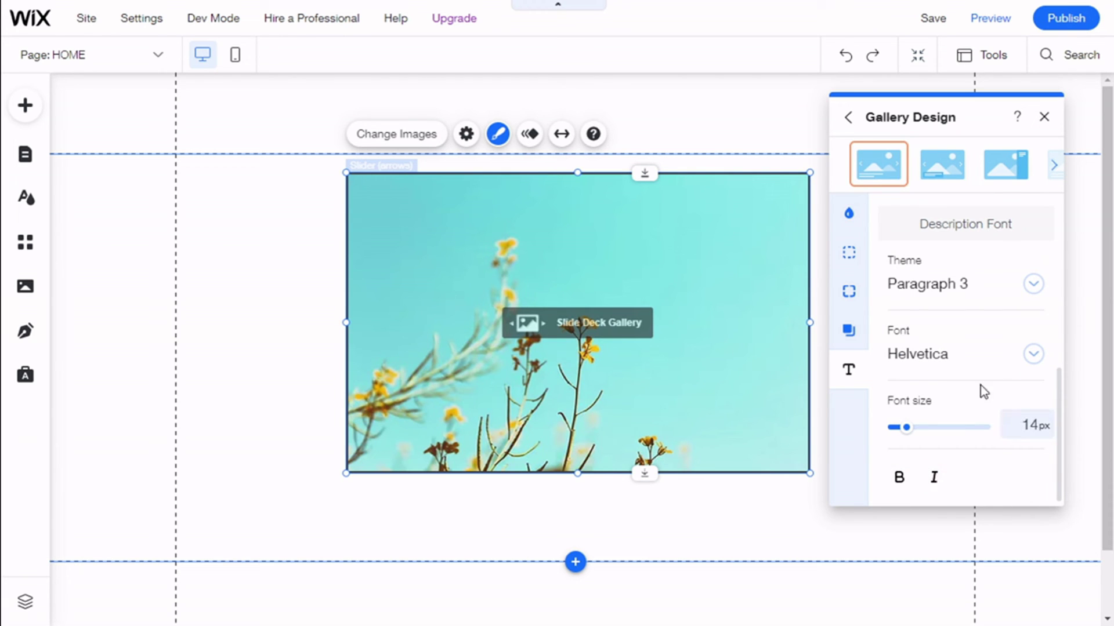
click(936, 482)
scroll(1002, 293, up, 2)
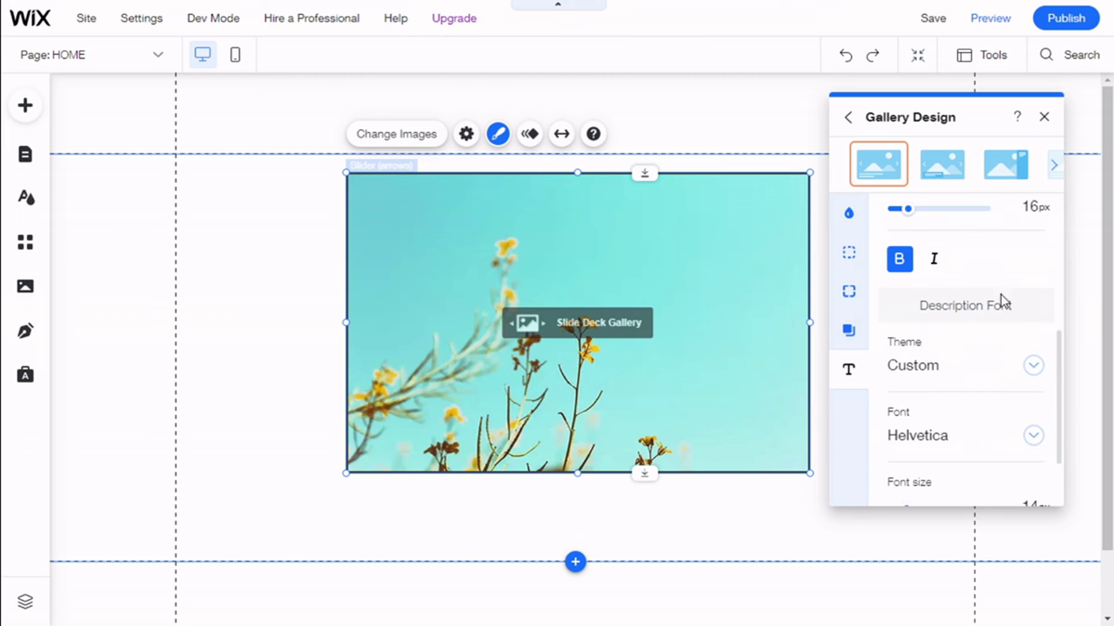
click(1042, 117)
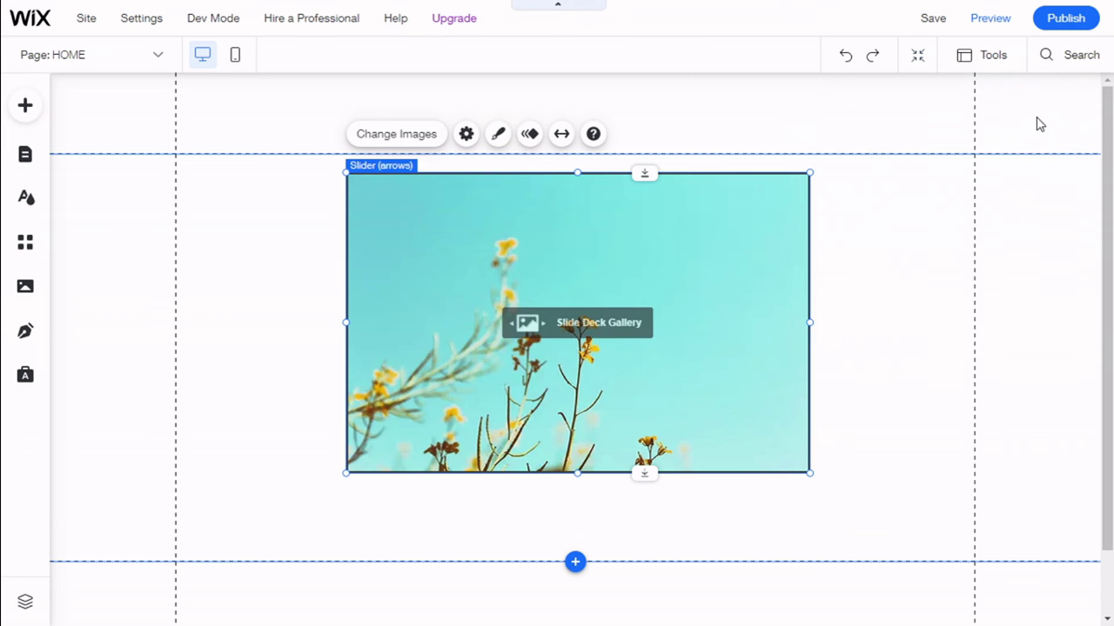
Skip the animation choices and stretch the slider to full page width with 0 px margins
click(528, 137)
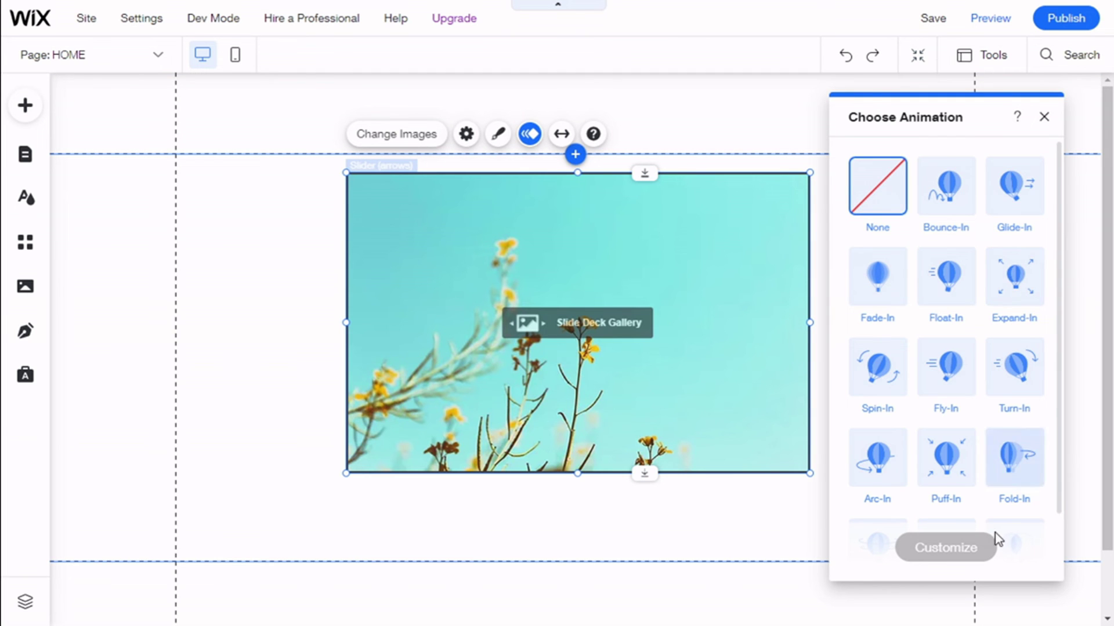
scroll(923, 306, down, 2)
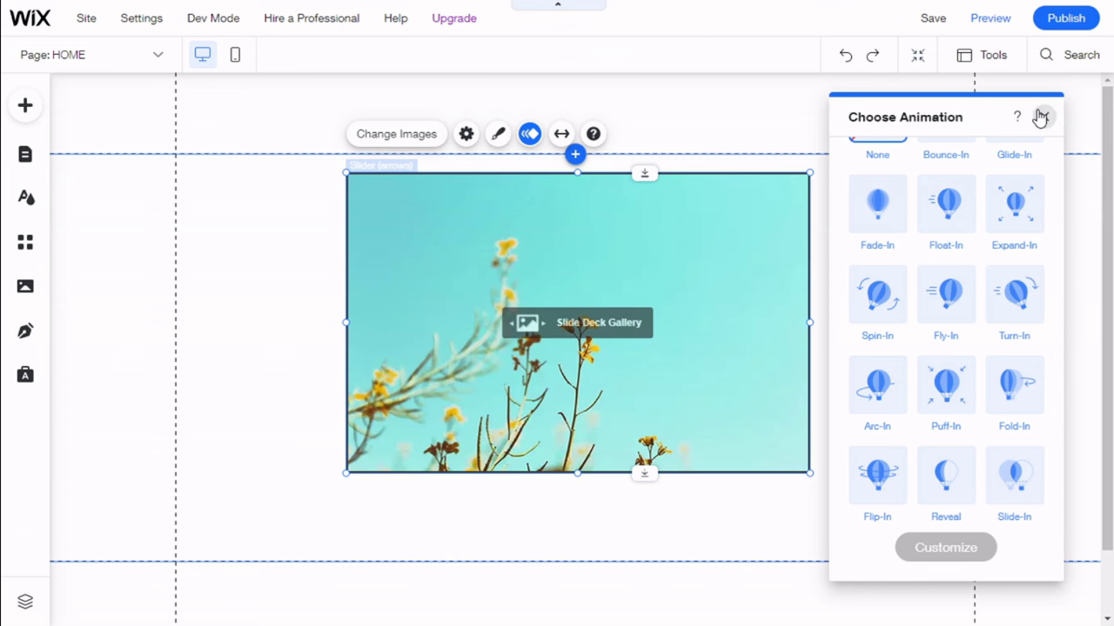
click(1042, 116)
click(561, 134)
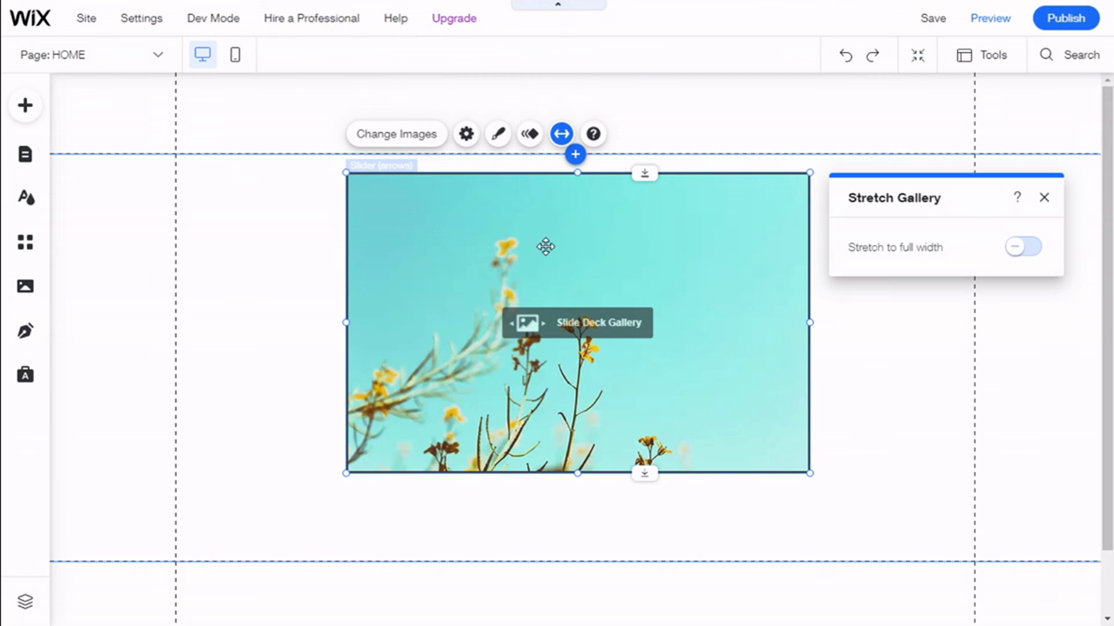
click(1015, 249)
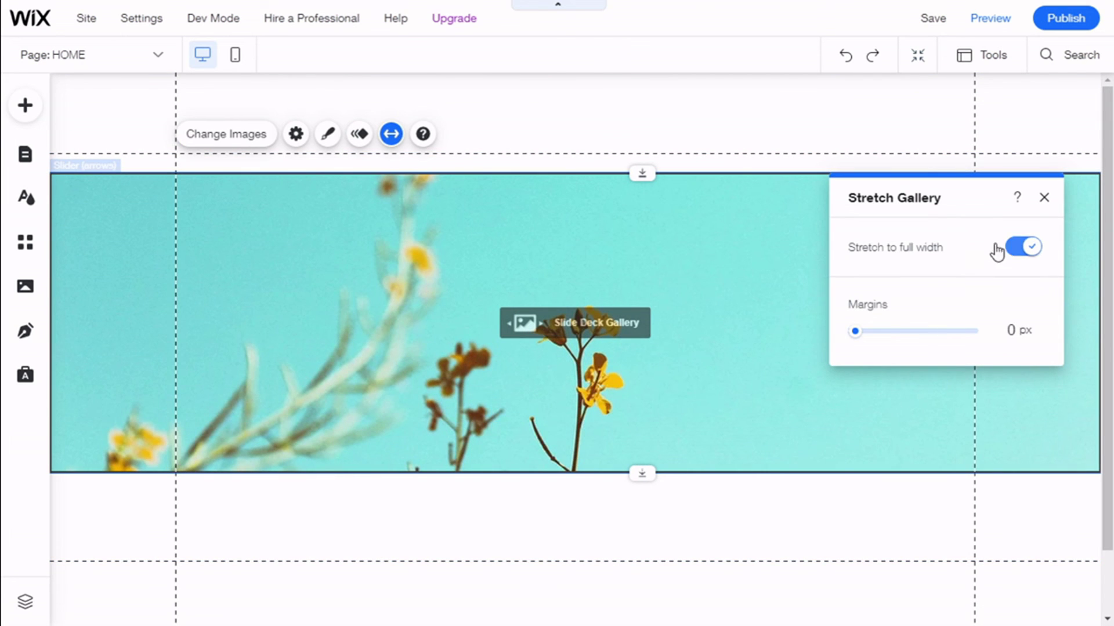
click(1045, 198)
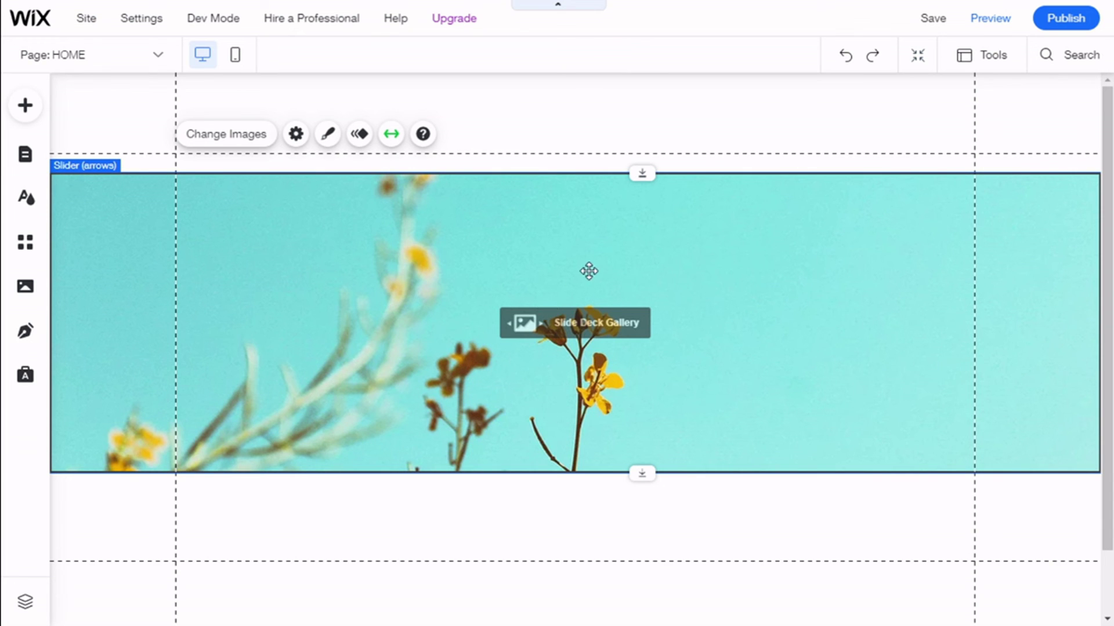
In Preview, arrow through three gallery slides, then autoplay and pause on yellow sofa slide 7/13
click(982, 21)
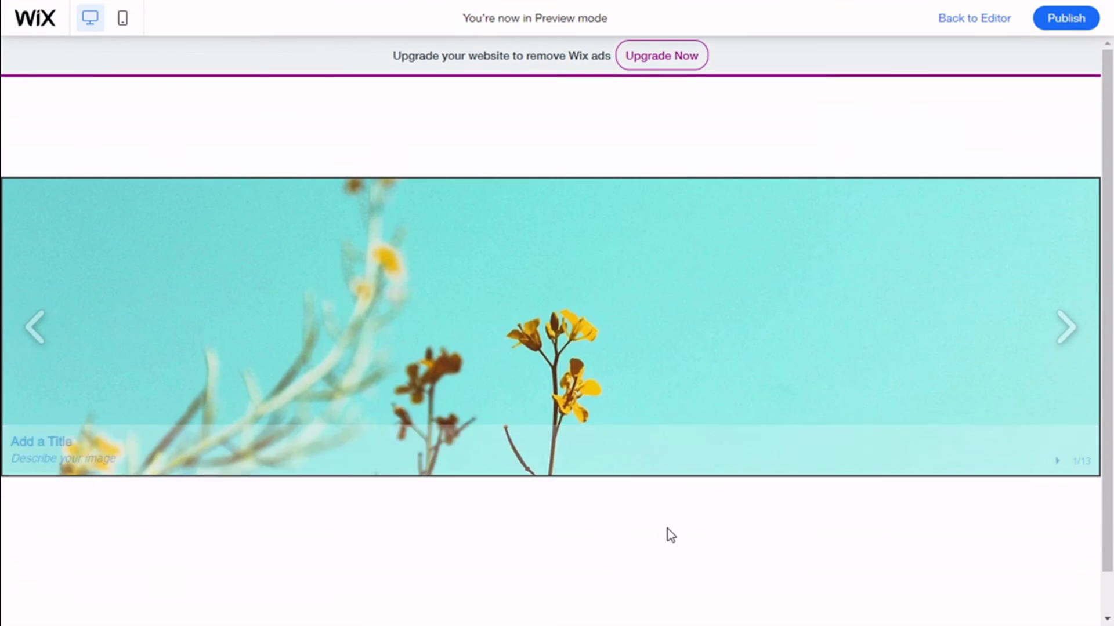
click(1064, 329)
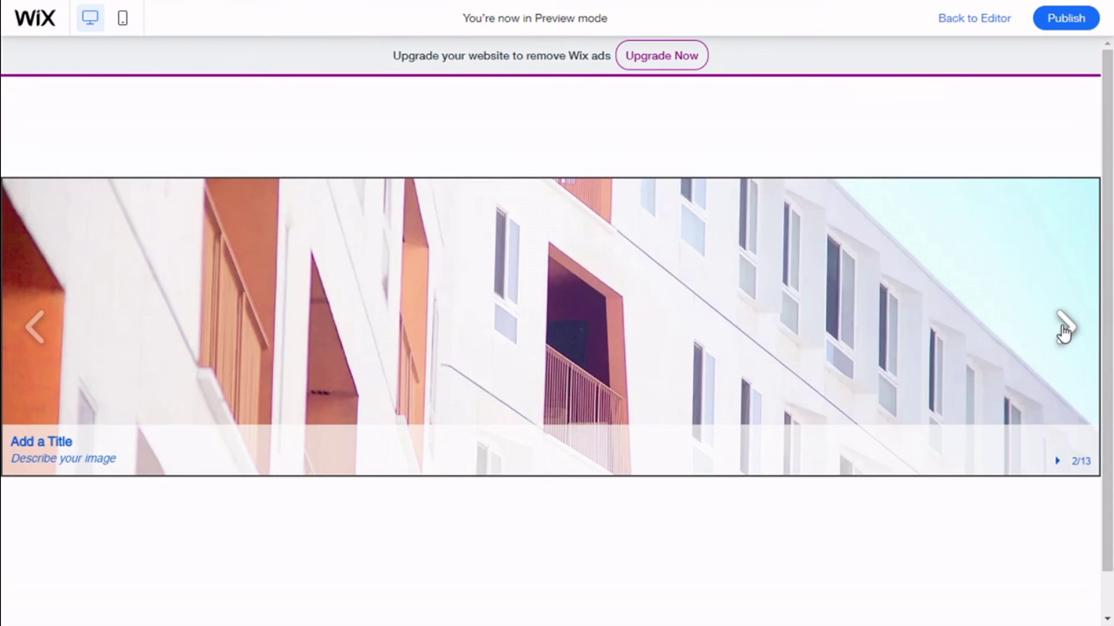
click(1064, 328)
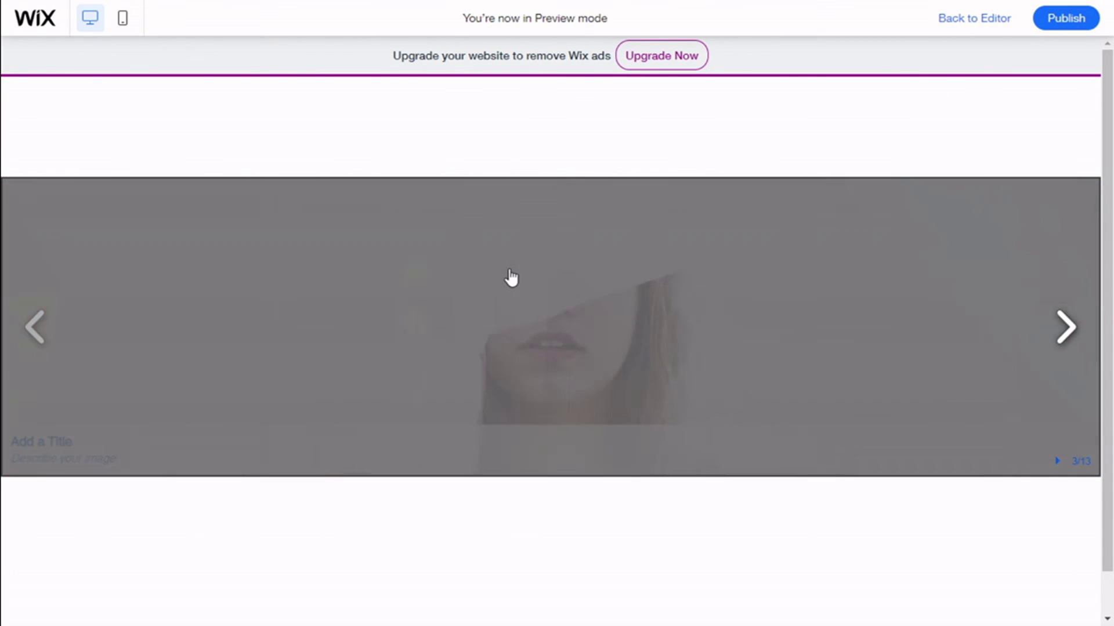
click(1064, 328)
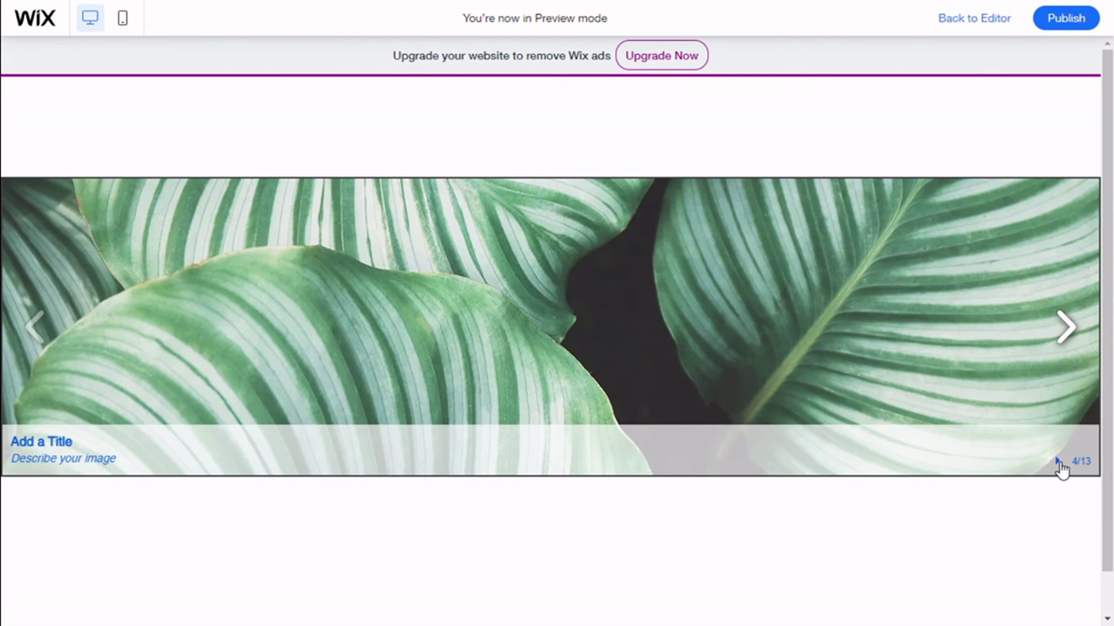
click(1057, 462)
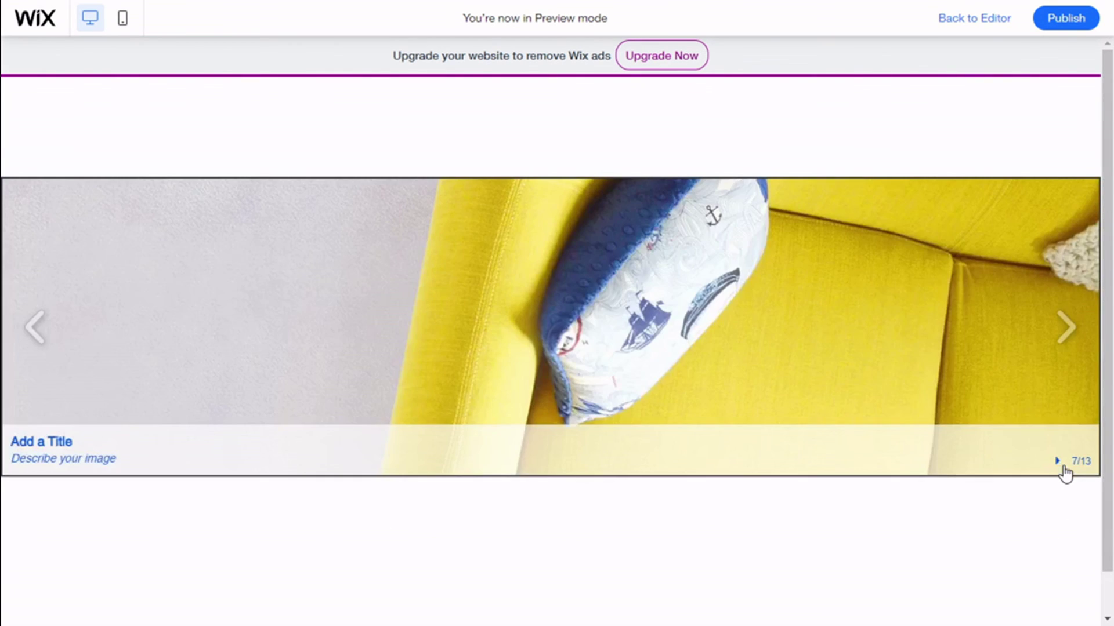
click(1061, 465)
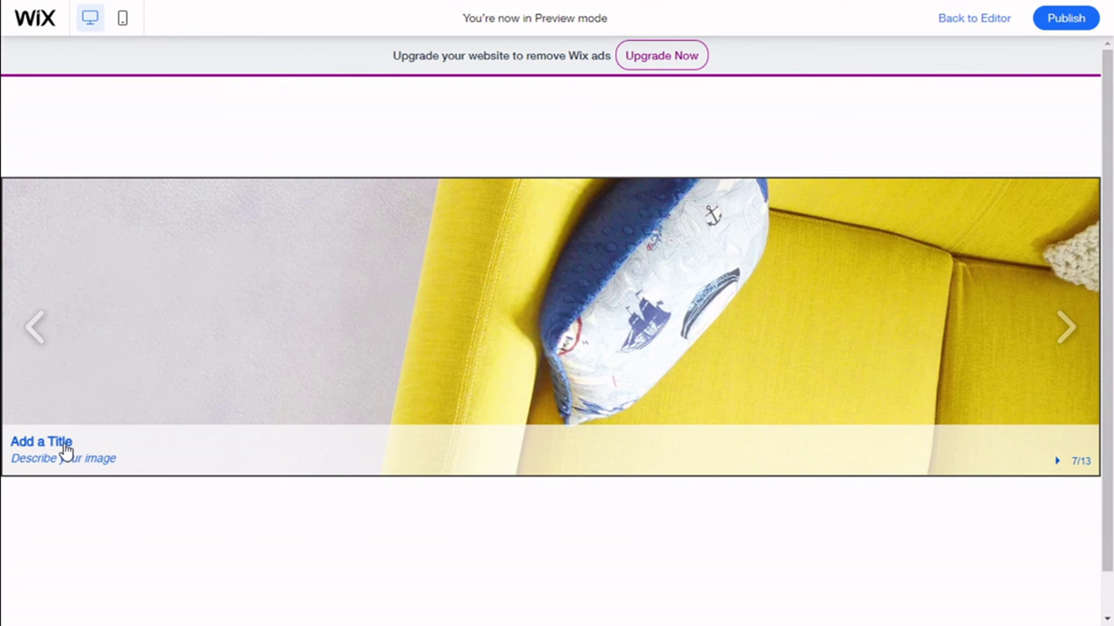